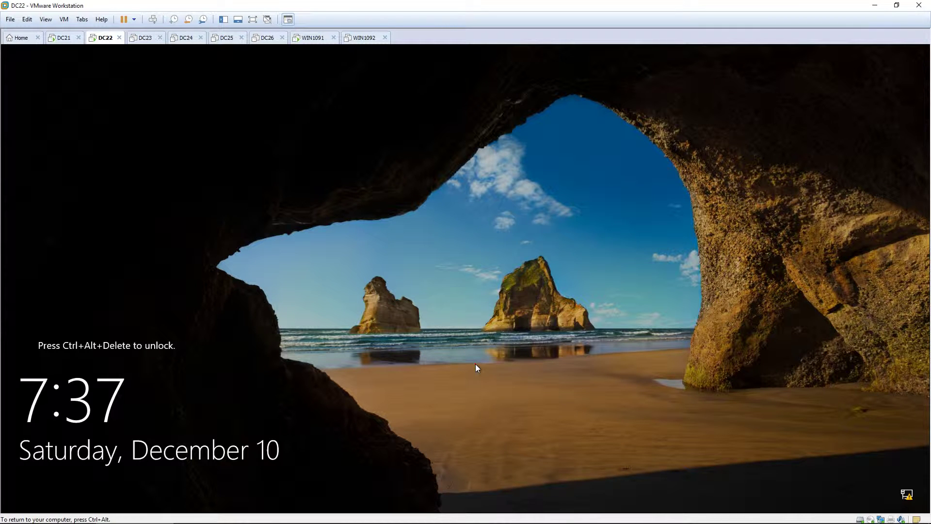
Unlock DC22 and sign in as the domain administrator with the account password
key("ctrl+alt+Insert")
type("P")
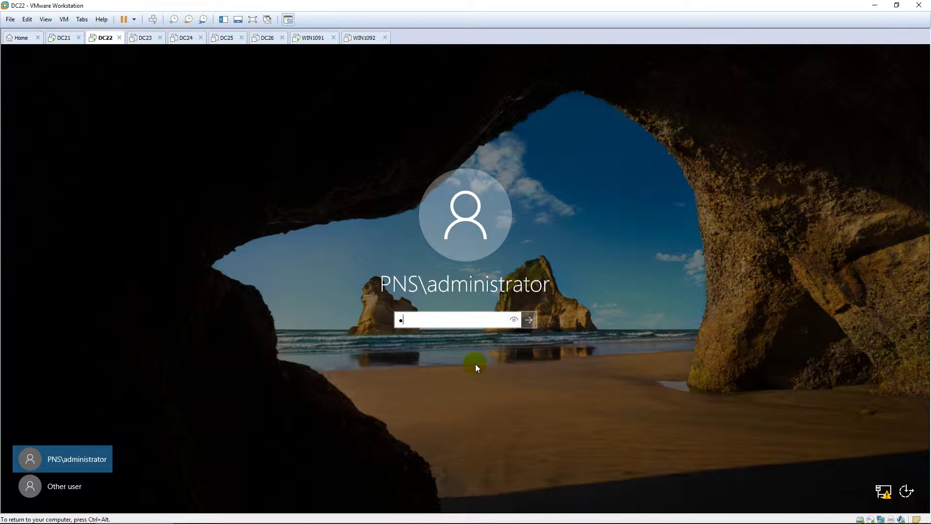
type("a$$w0rd")
key("Return")
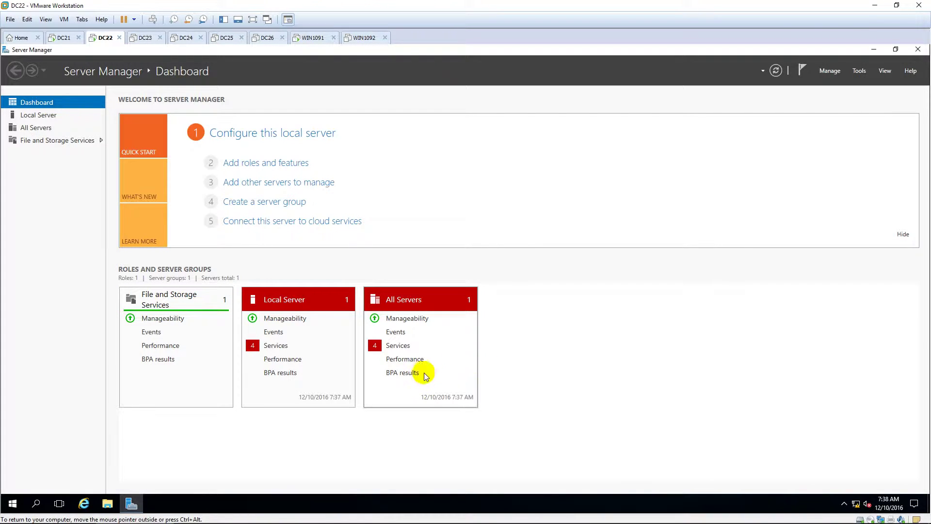
Run ncpa.cpl and open the TCP/IPv4 properties of the Ethernet0 connection
left_click(15, 504)
type("n")
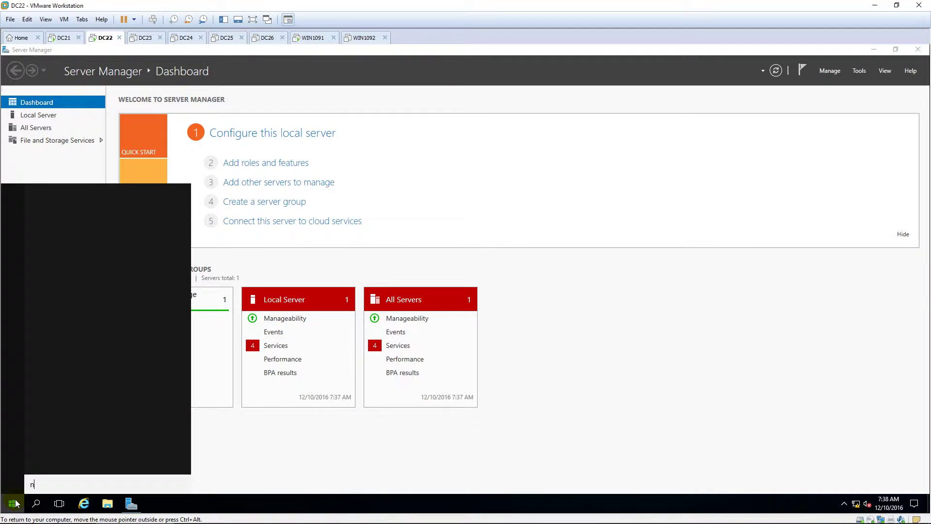
type("cpa.cpl")
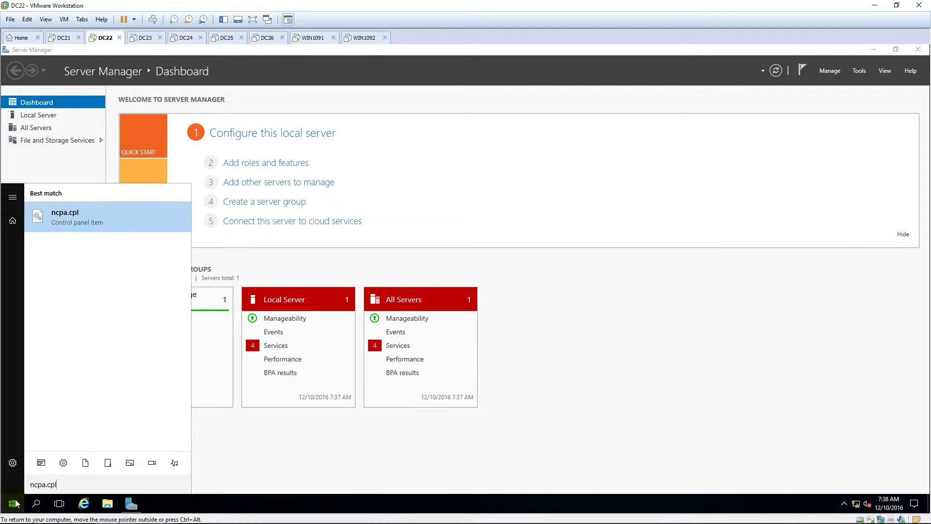
key("Return")
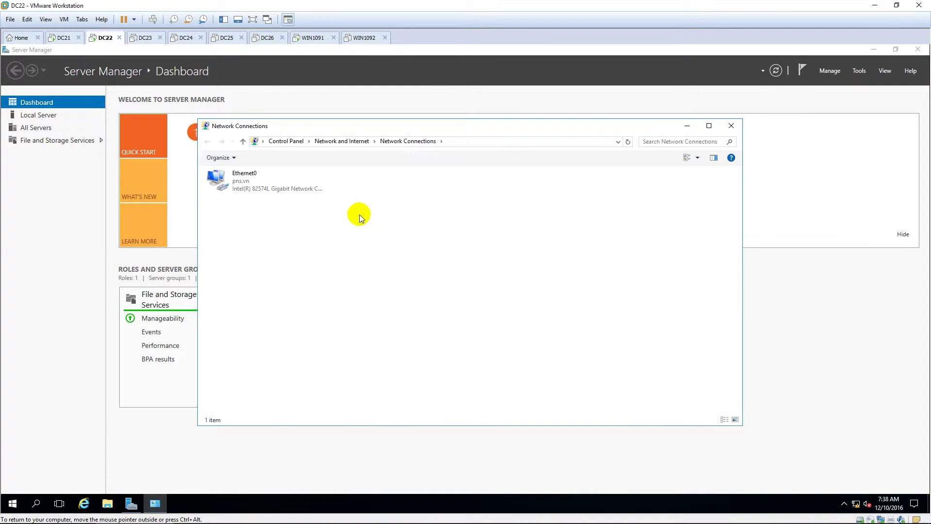
left_click(261, 185)
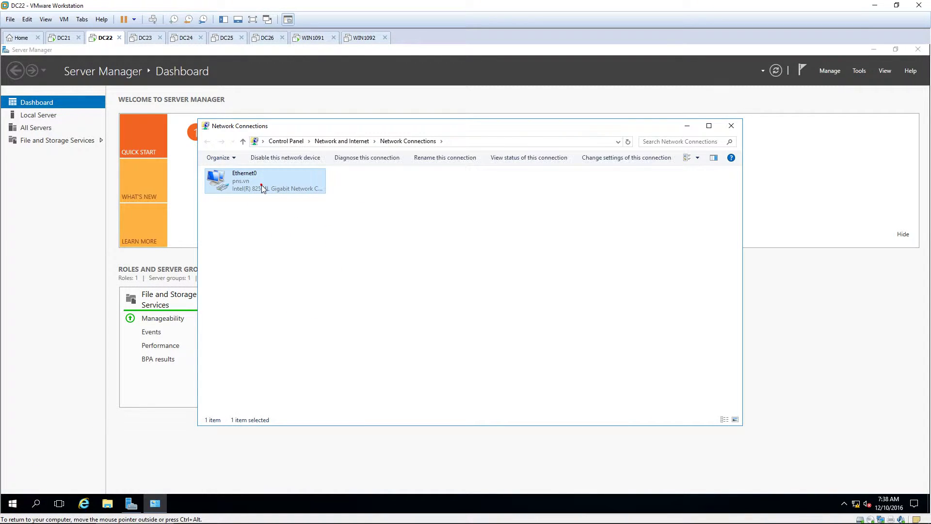
left_click(261, 185)
right_click(261, 185)
left_click(308, 276)
left_click(304, 270)
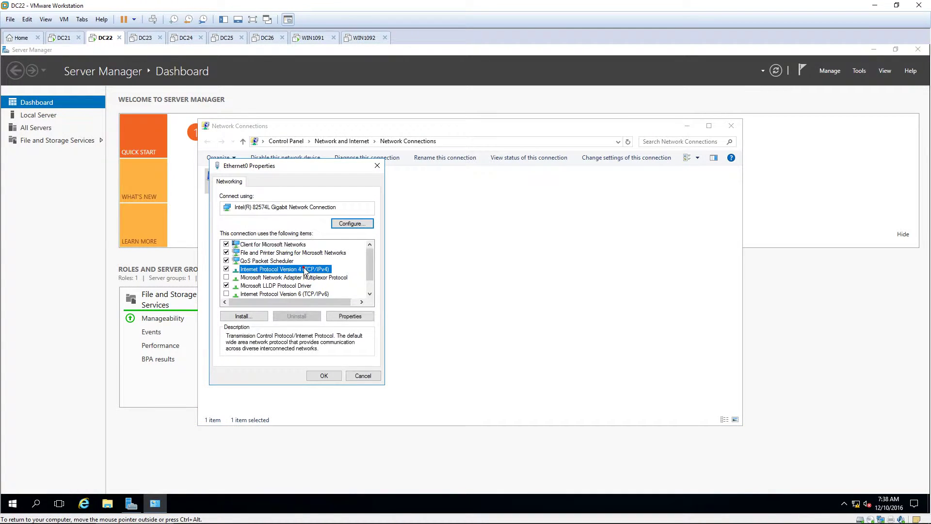
double_click(304, 270)
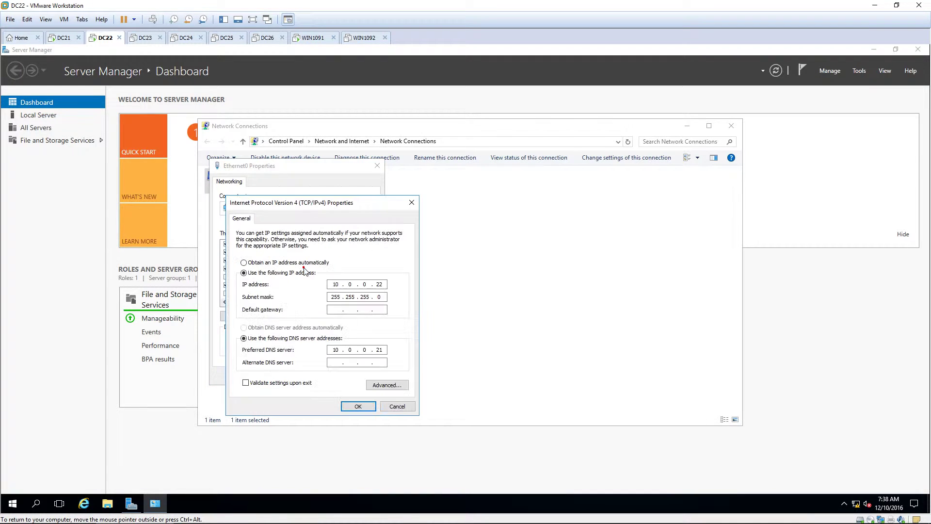
left_click_drag(359, 203, 454, 181)
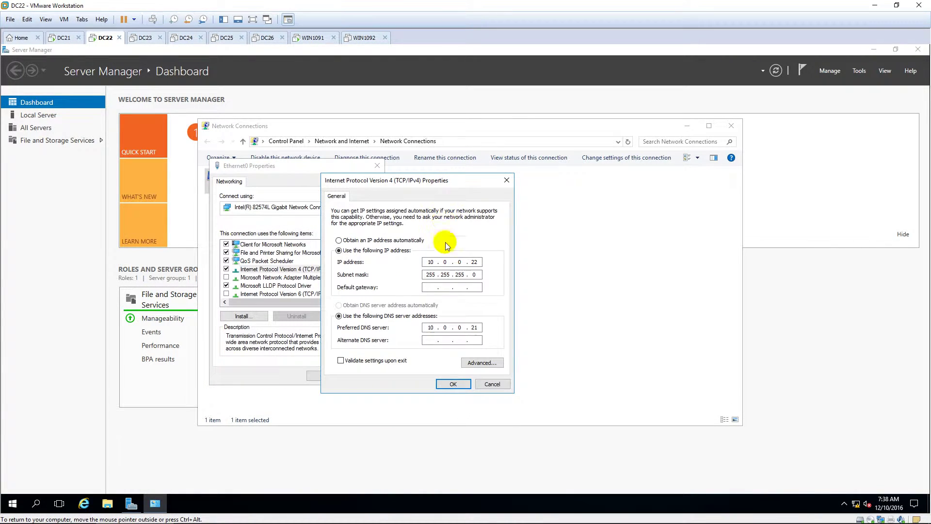
Set the alternate DNS server to 10.0.0.21, save, and close Network Connections
left_click(480, 329)
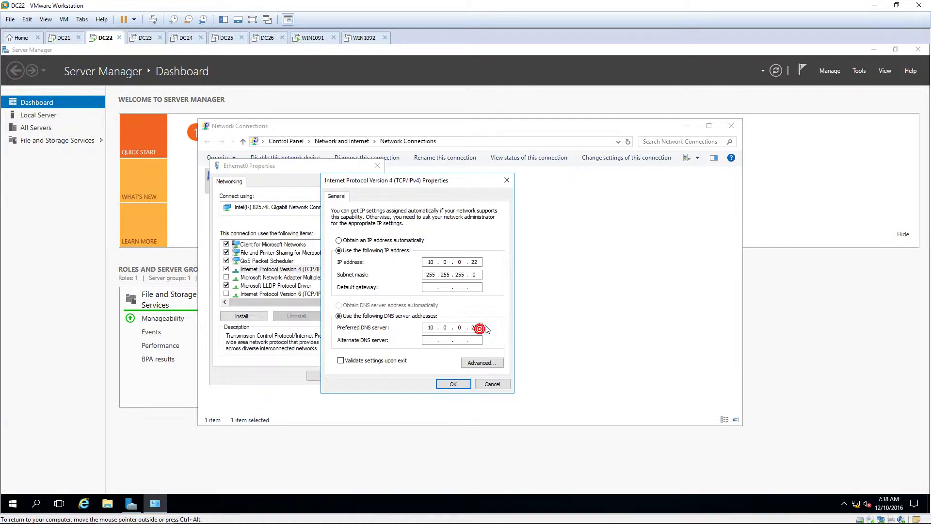
left_click(436, 339)
type("10.0.0.21")
left_click(451, 384)
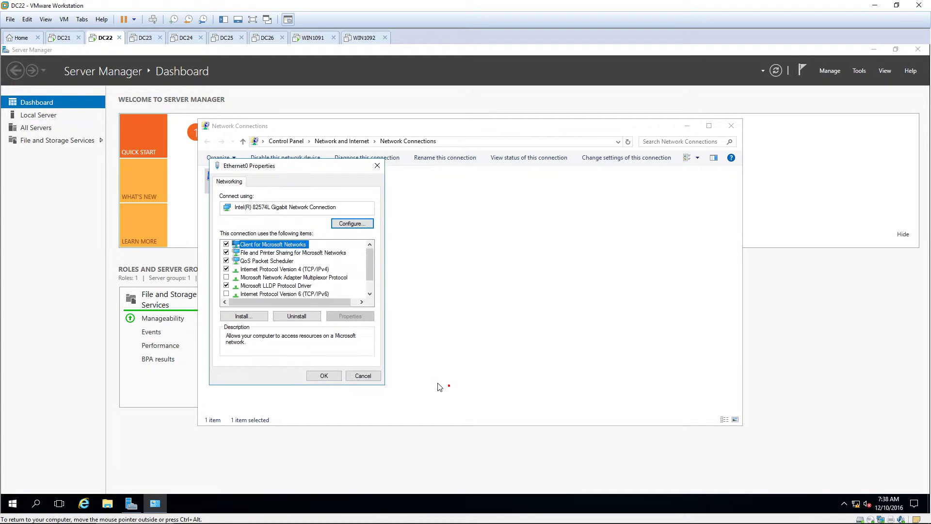
left_click(334, 376)
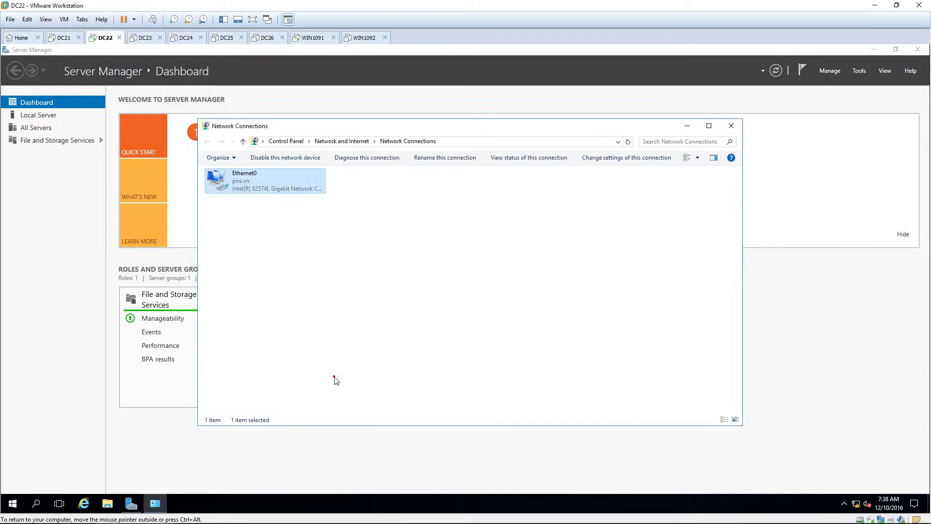
left_click(731, 127)
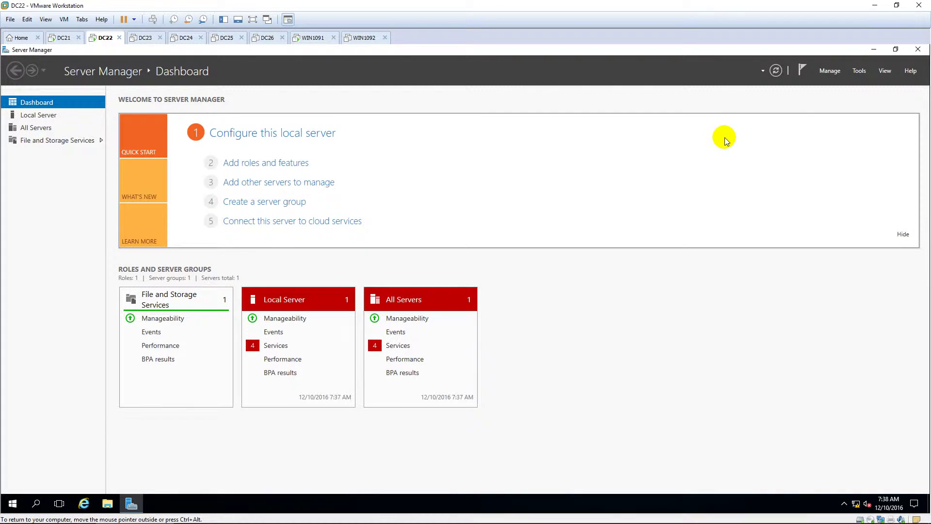
Launch Add Roles and Features, keeping the default installation type and DC22 as destination
left_click(831, 71)
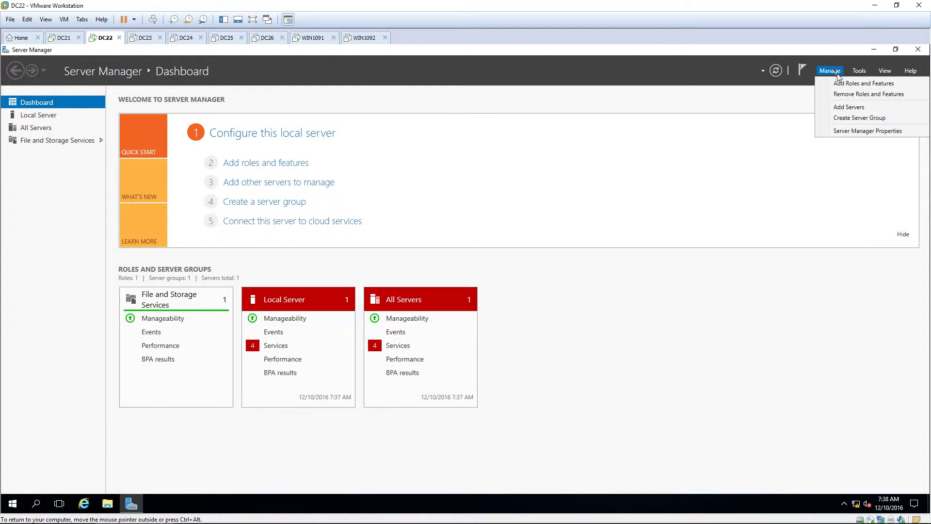
left_click(863, 84)
left_click_drag(289, 79, 494, 73)
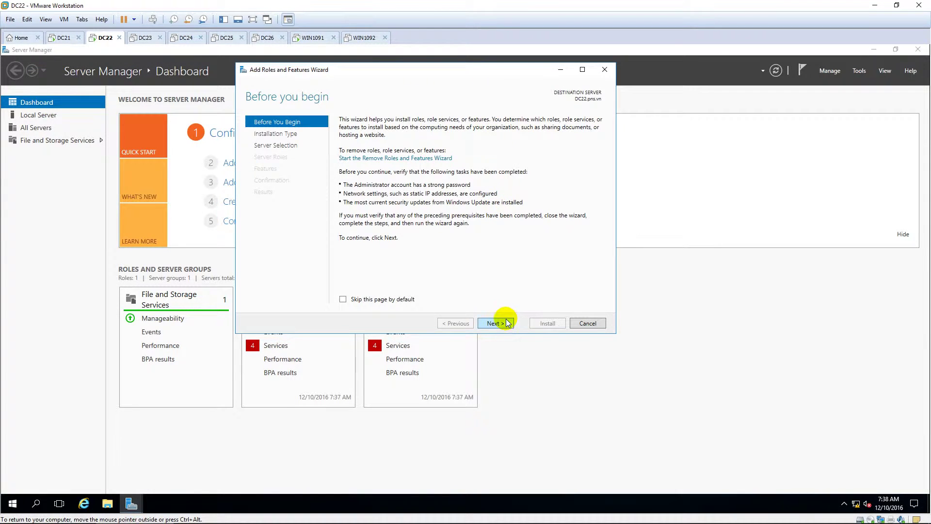
left_click(508, 323)
left_click(507, 324)
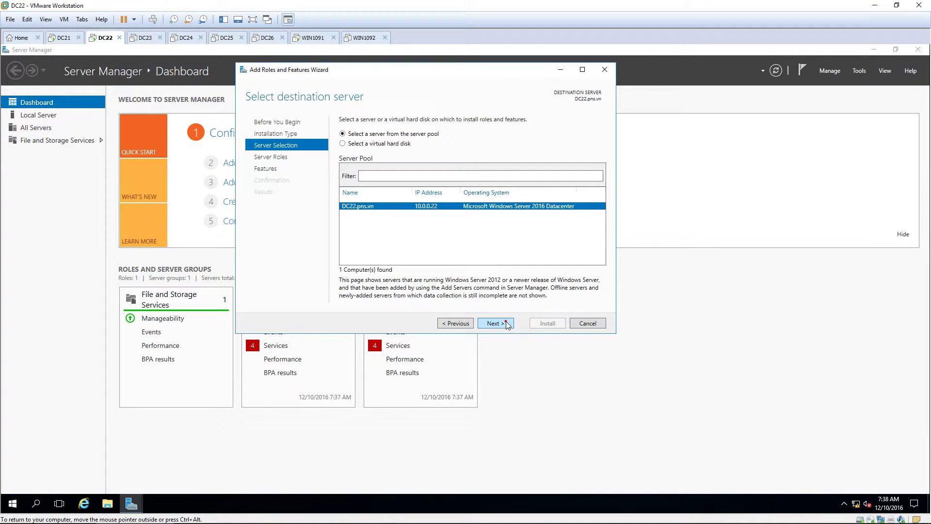
left_click(507, 324)
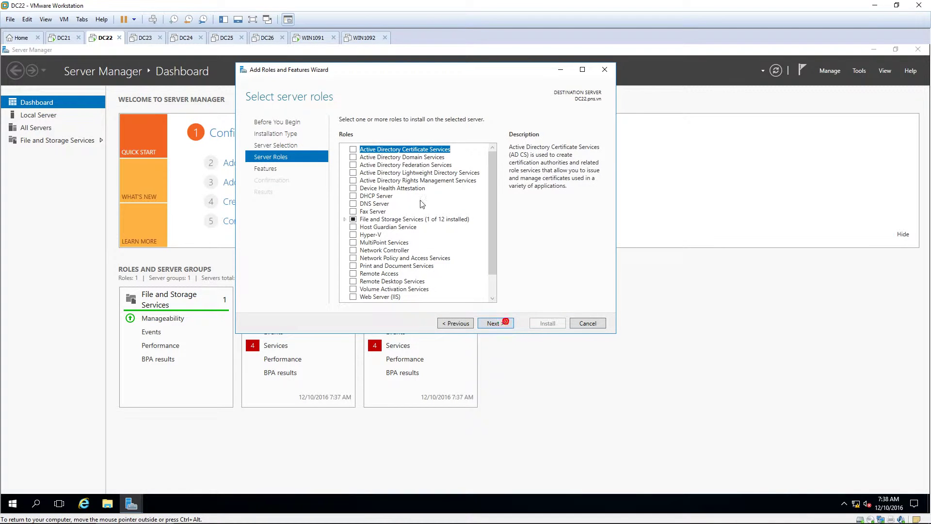
Select Active Directory Domain Services with its management features and install it
left_click(354, 157)
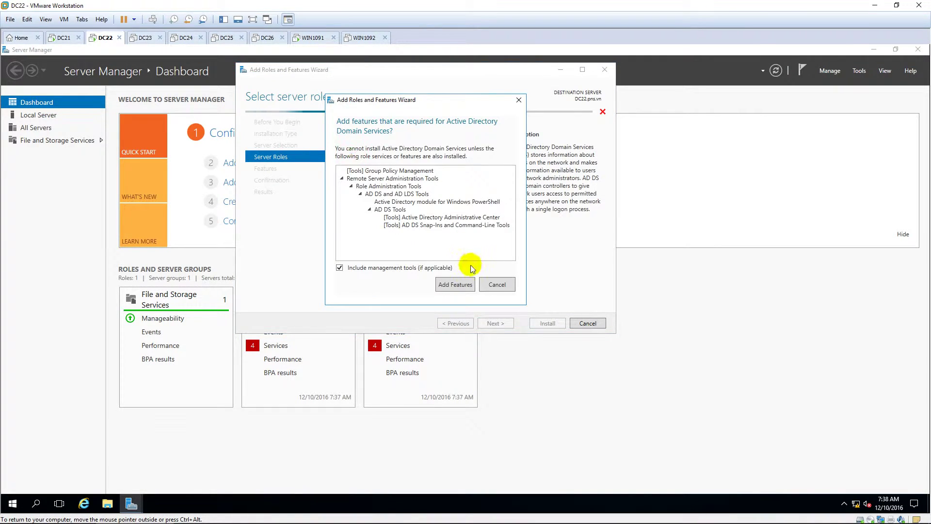
left_click(456, 285)
left_click(496, 324)
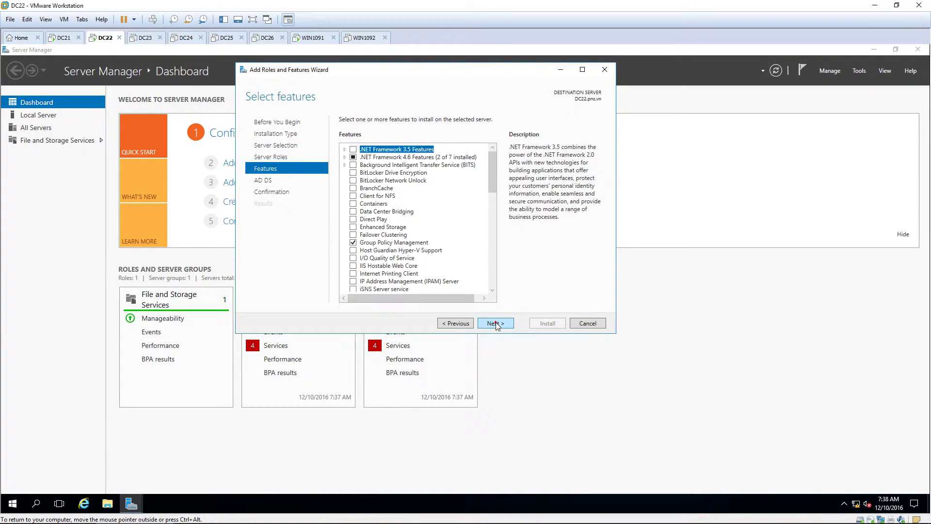
left_click(496, 324)
left_click(501, 323)
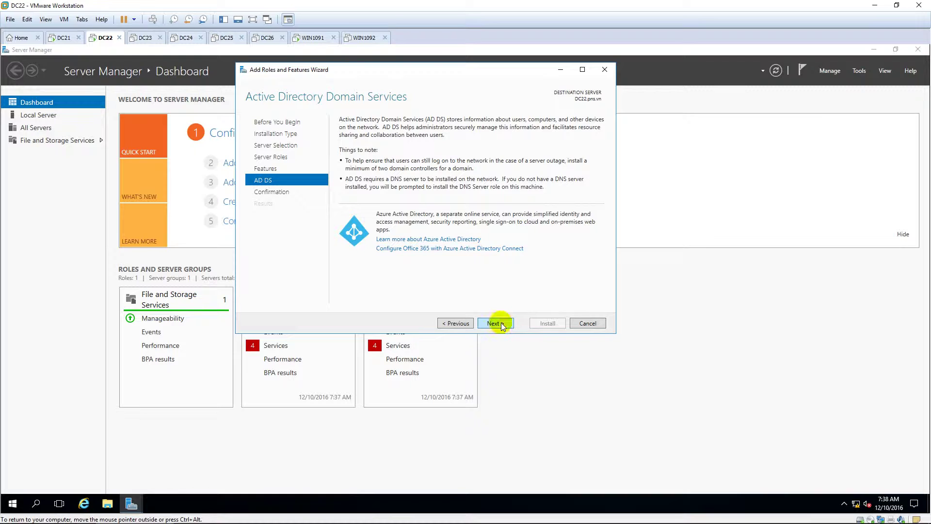
left_click(547, 323)
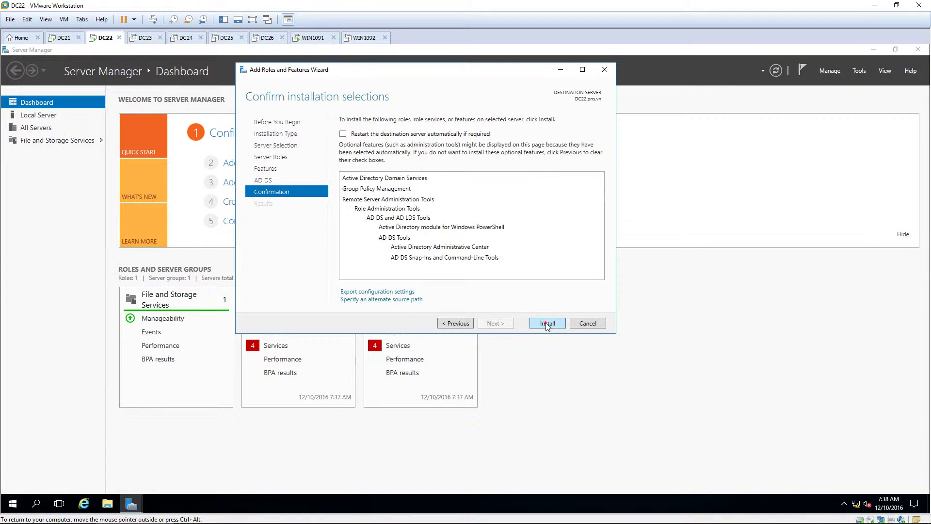
left_click(594, 253)
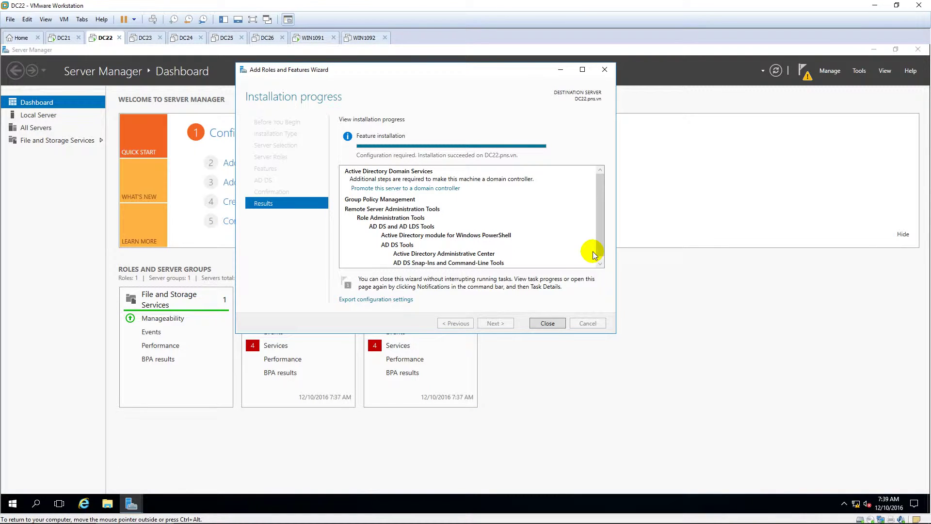
Close the installation wizard and launch promotion of DC22 to a domain controller
left_click(548, 323)
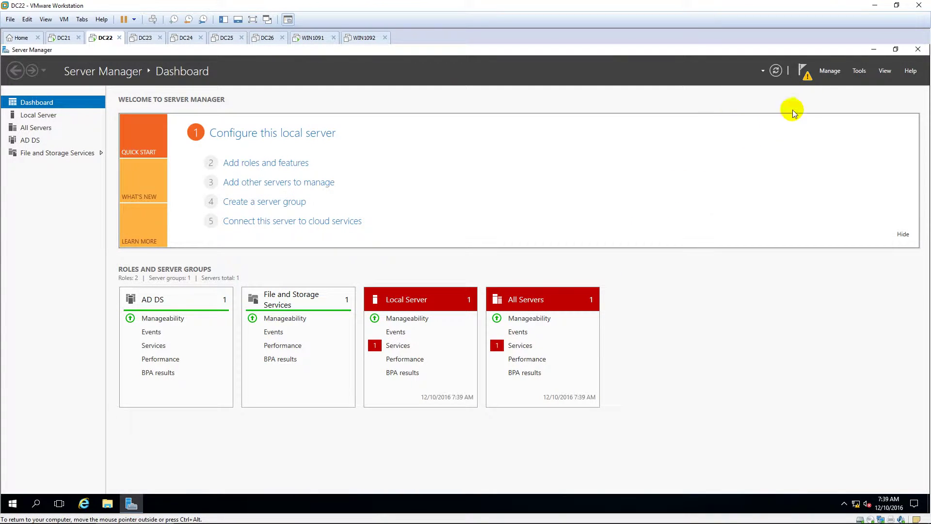
left_click(805, 74)
left_click(740, 131)
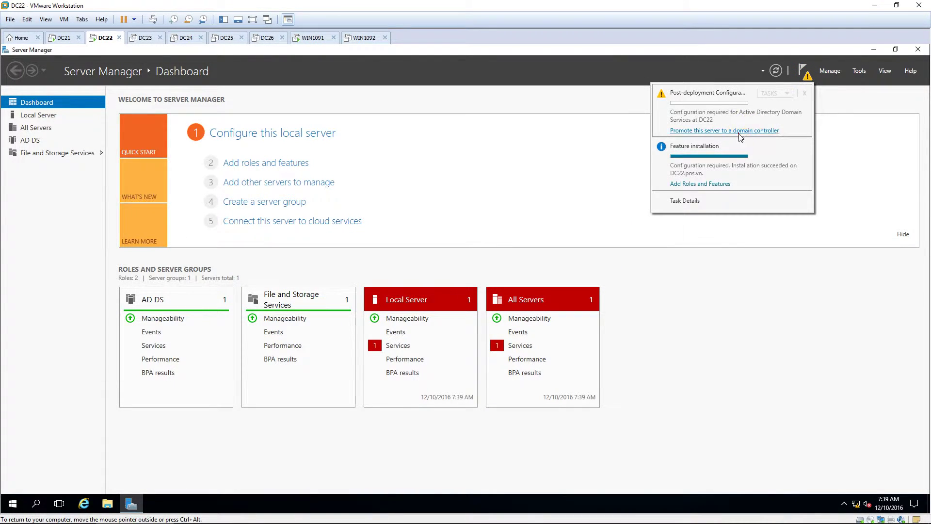
left_click_drag(296, 120, 453, 83)
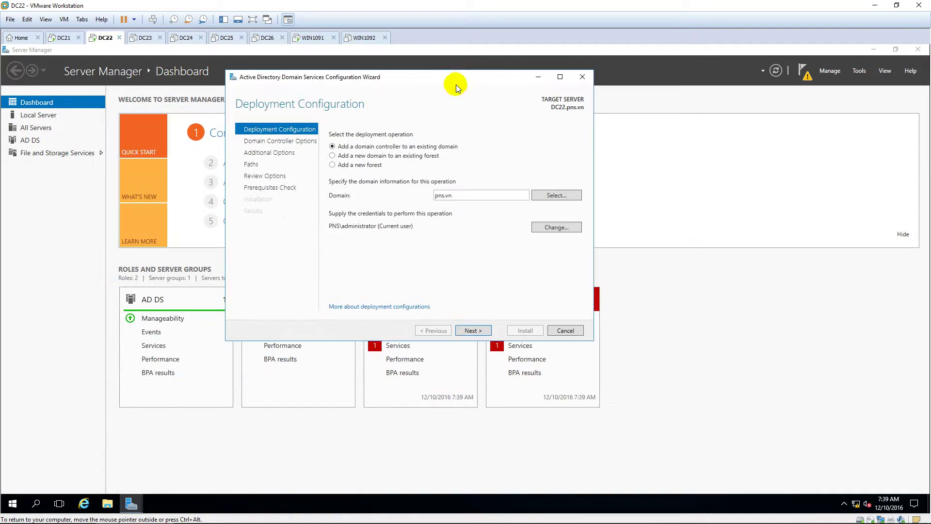
Add a new Child Domain named Site1 to the existing pns.vn forest
left_click(345, 156)
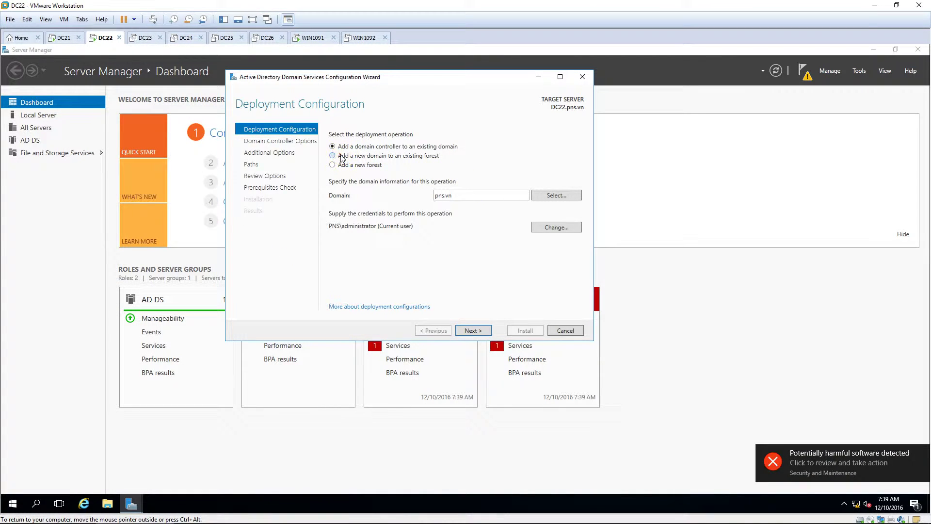
left_click(920, 450)
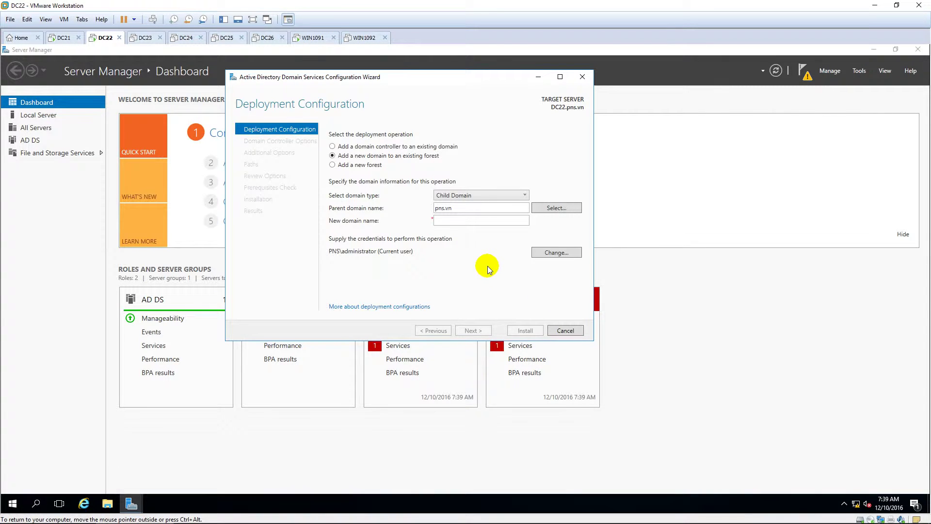
left_click(479, 198)
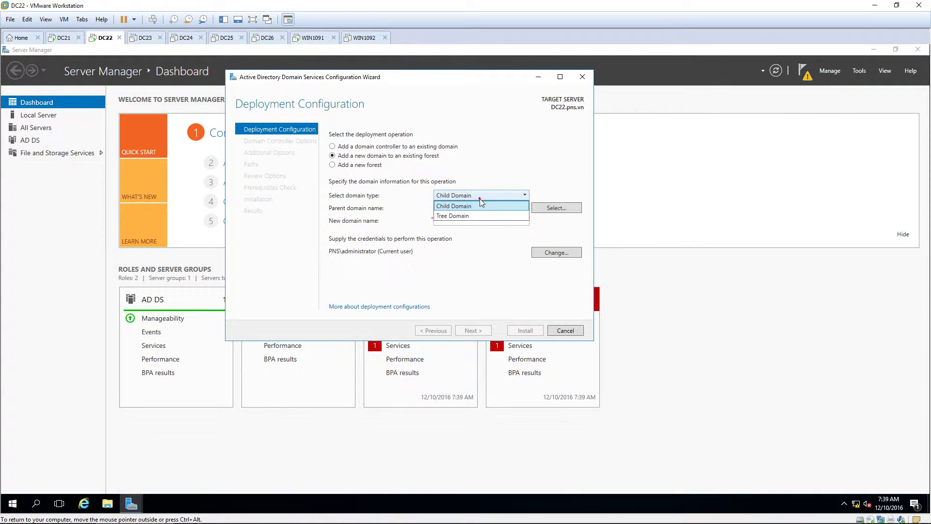
left_click(483, 197)
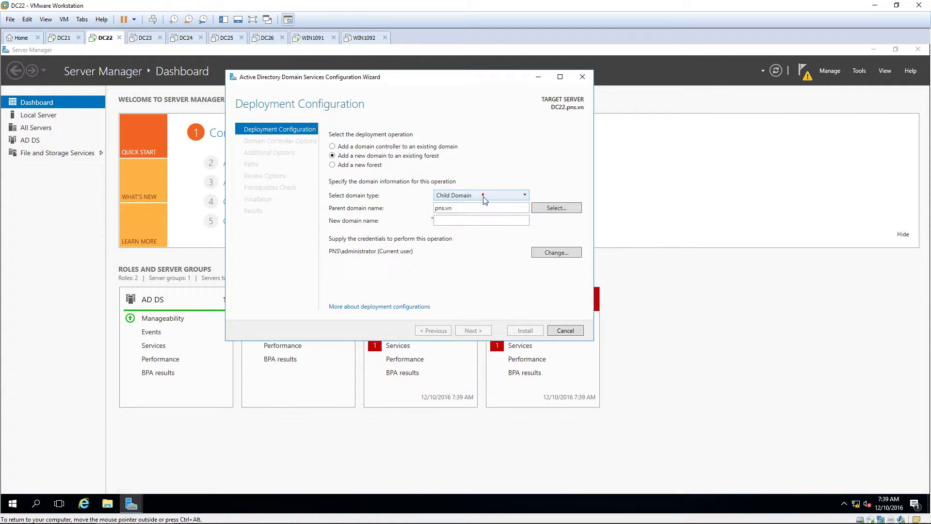
left_click(471, 219)
type("Sitr")
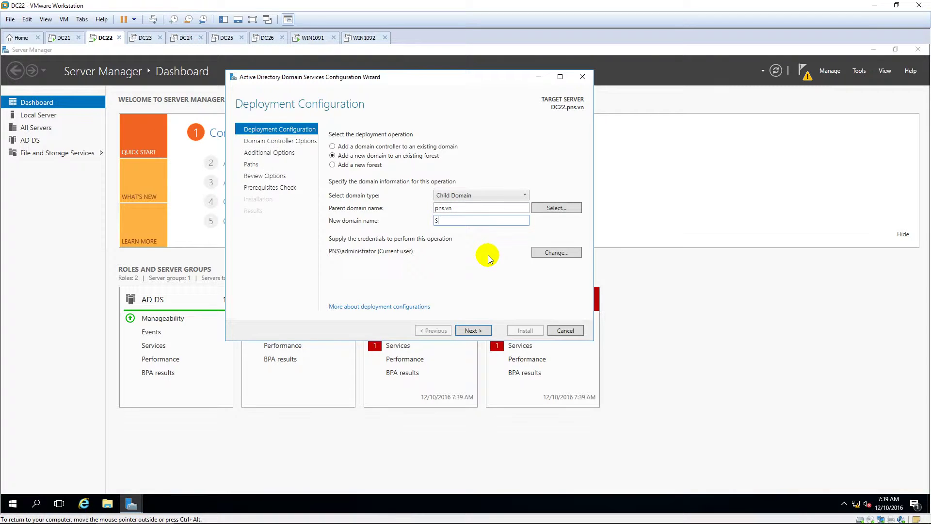
left_click(482, 332)
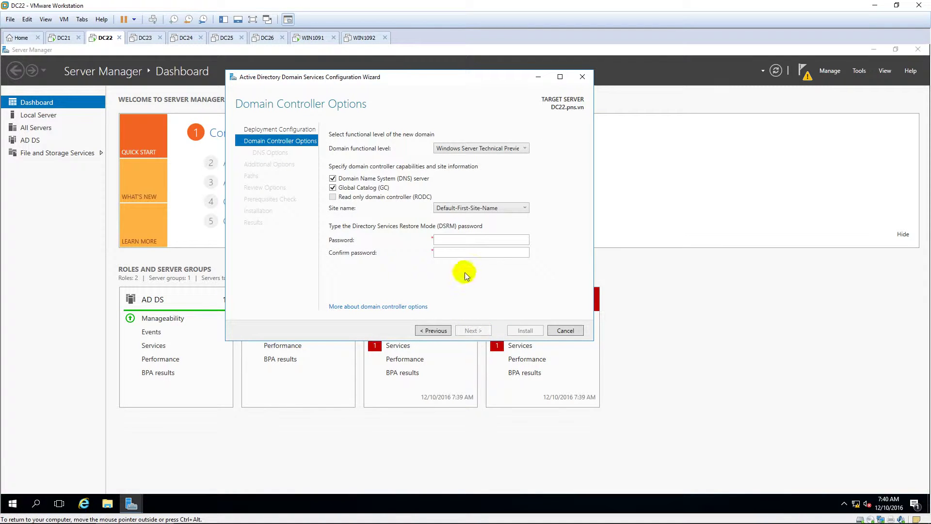
left_click(464, 239)
Enter the DSRM password and accept the DNS, NetBIOS name SITE1 and default folder paths
type("abc@123")
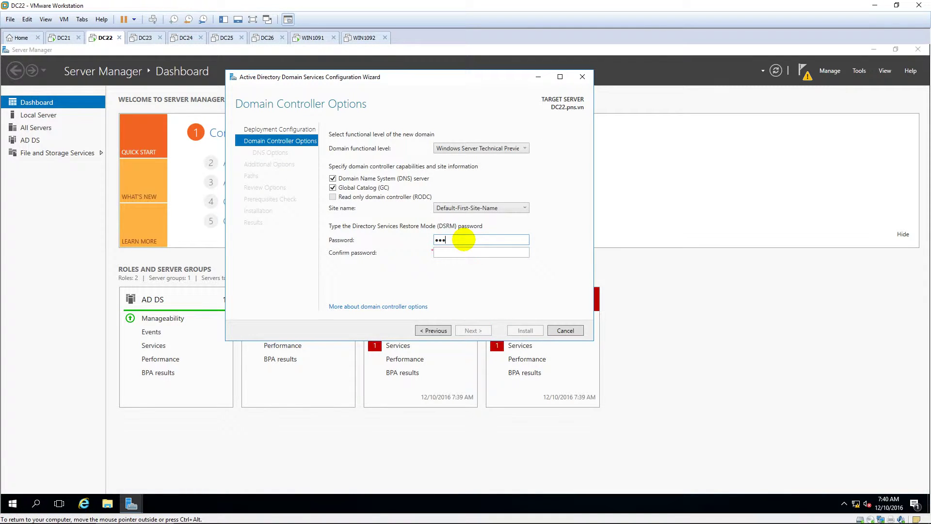
type("abc@123")
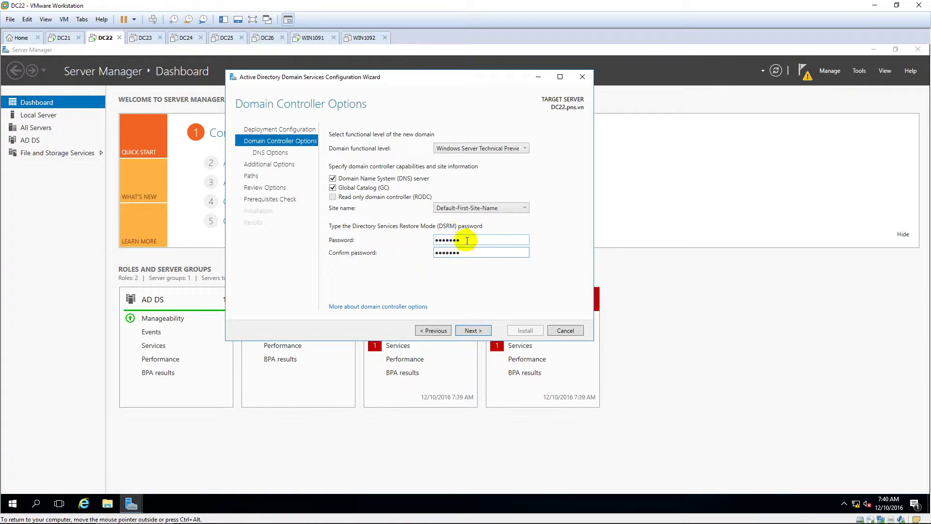
left_click(474, 331)
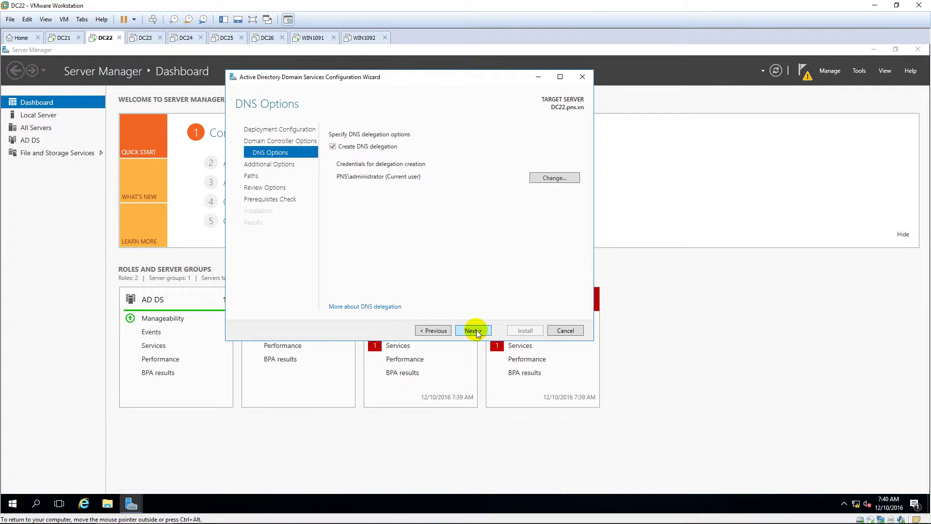
left_click(473, 330)
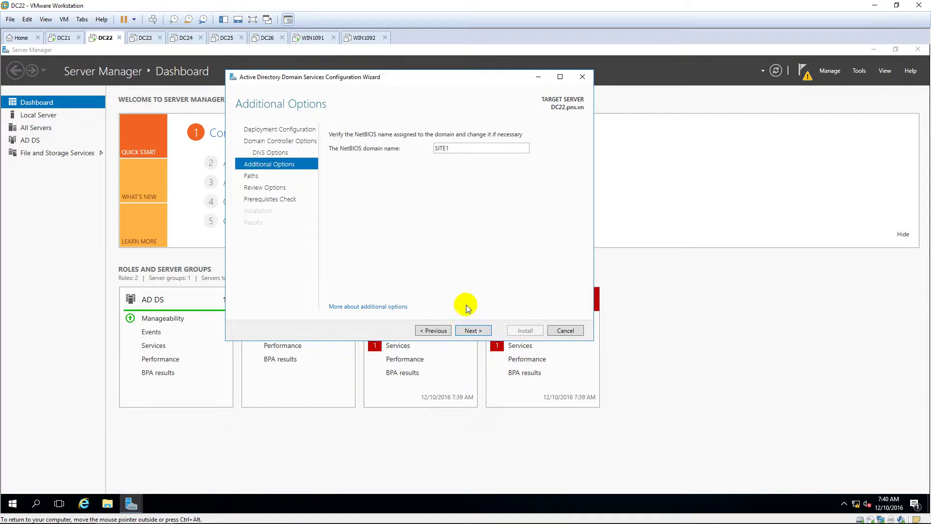
left_click(473, 331)
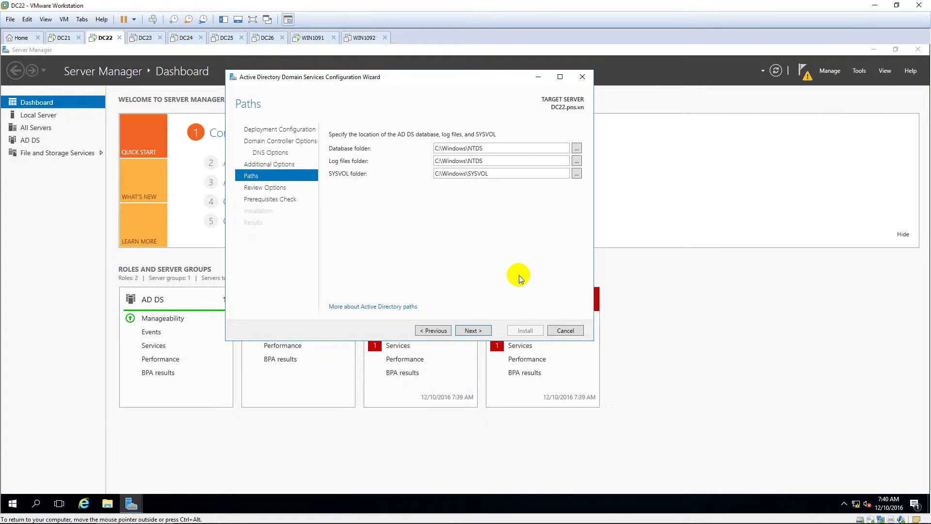
left_click(481, 330)
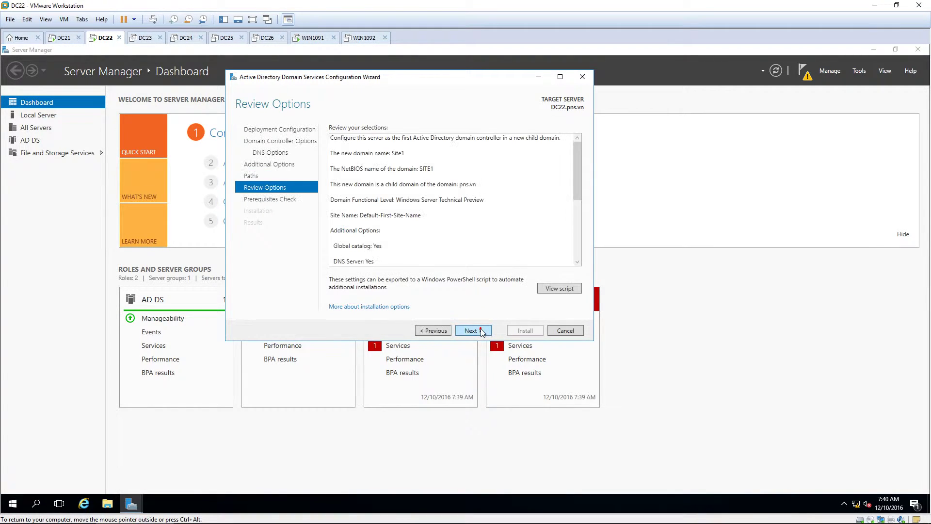
Pass the prerequisite checks and install the domain controller, letting DC22 reboot
left_click(481, 330)
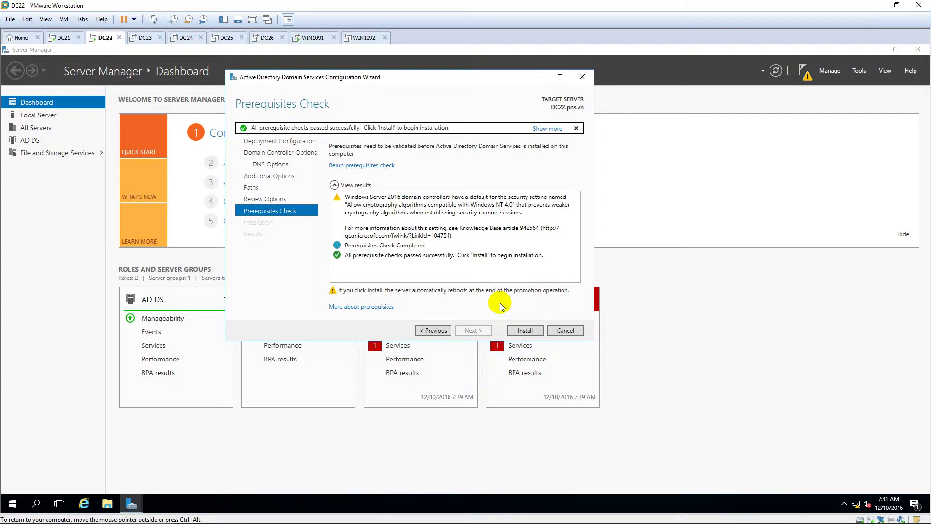
left_click(524, 332)
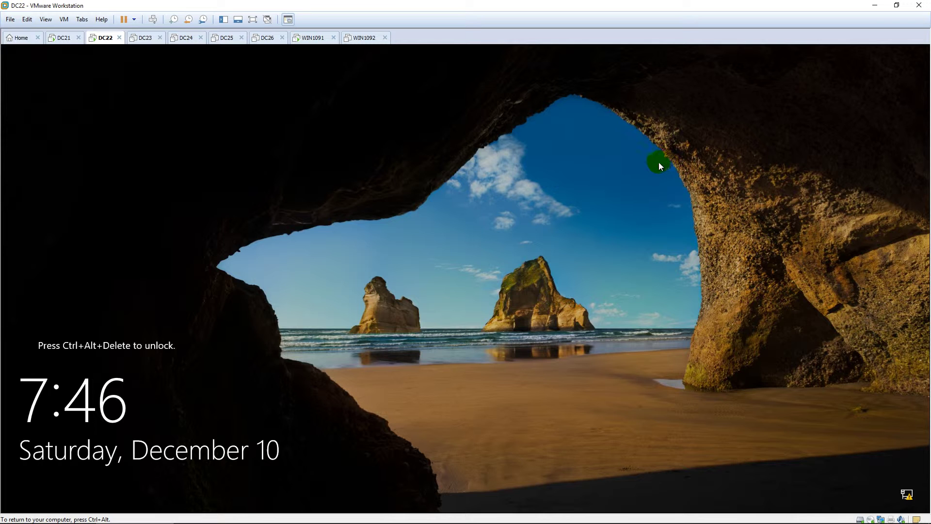
Sign in to DC22 as Site1\administrator using the Other user option and its password
key("ctrl+alt+Insert")
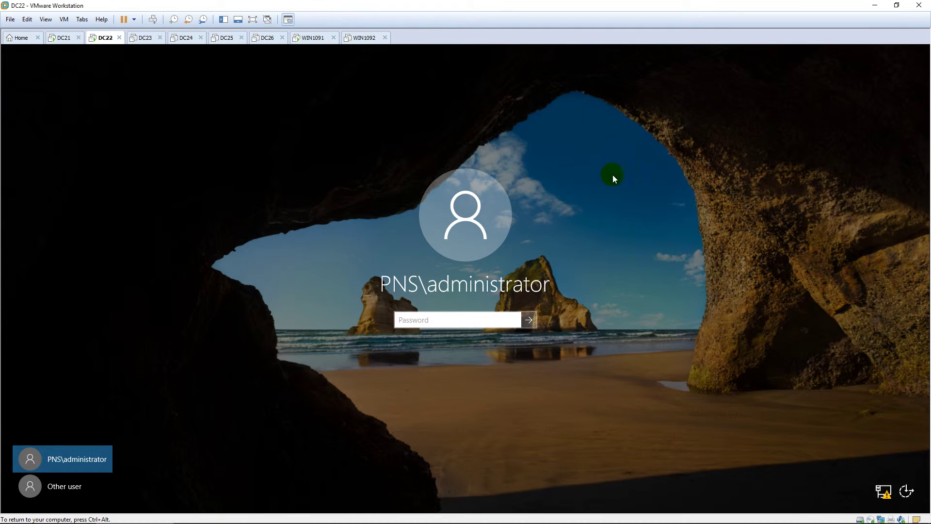
left_click(54, 488)
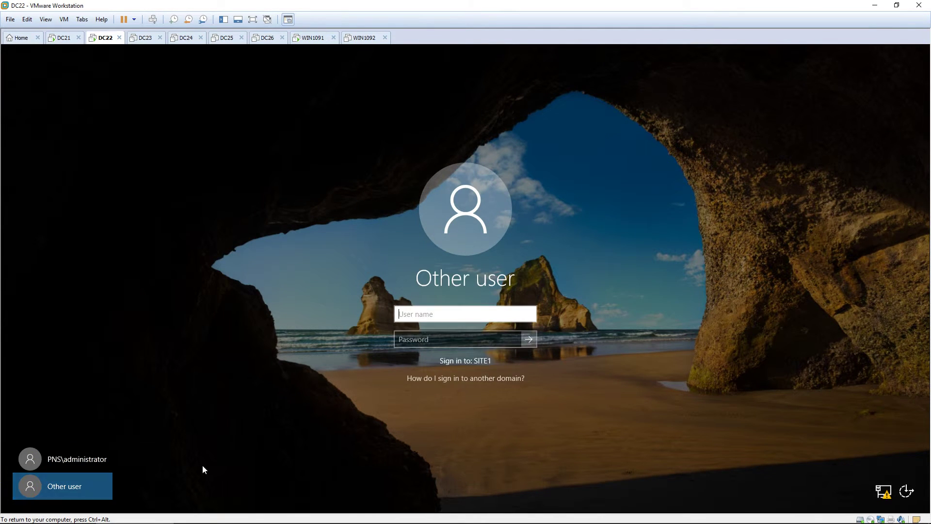
type("Site1\\administrator")
key("Tab")
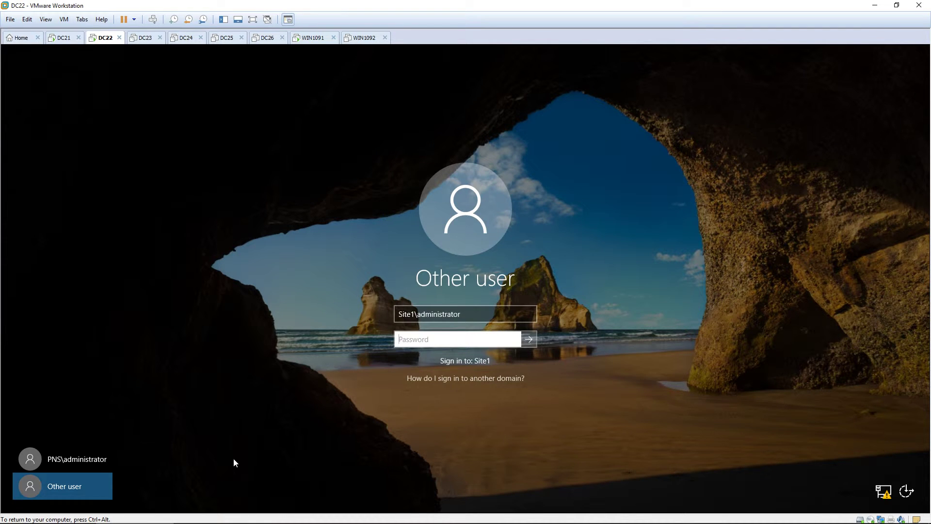
type("•••••••••")
key("Return")
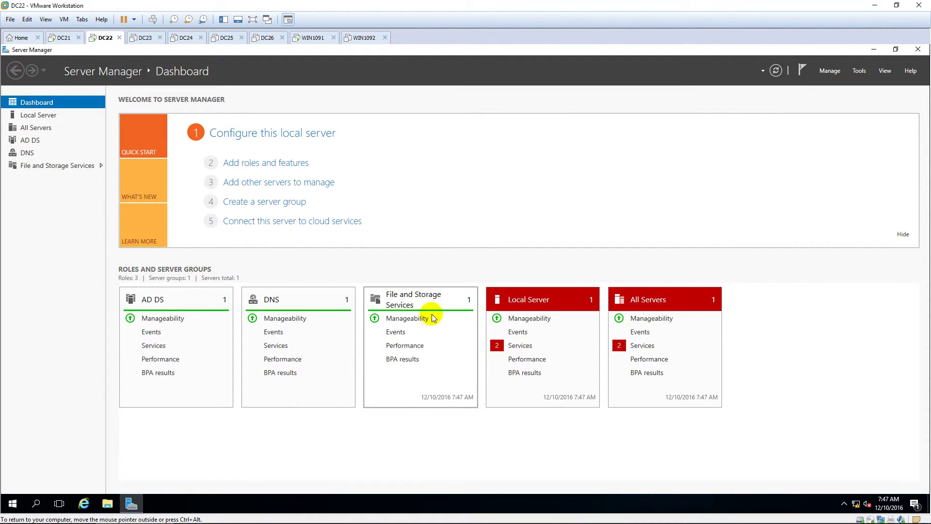
Switch to the WIN1091 client, sign in, and refresh its desktop
left_click(312, 37)
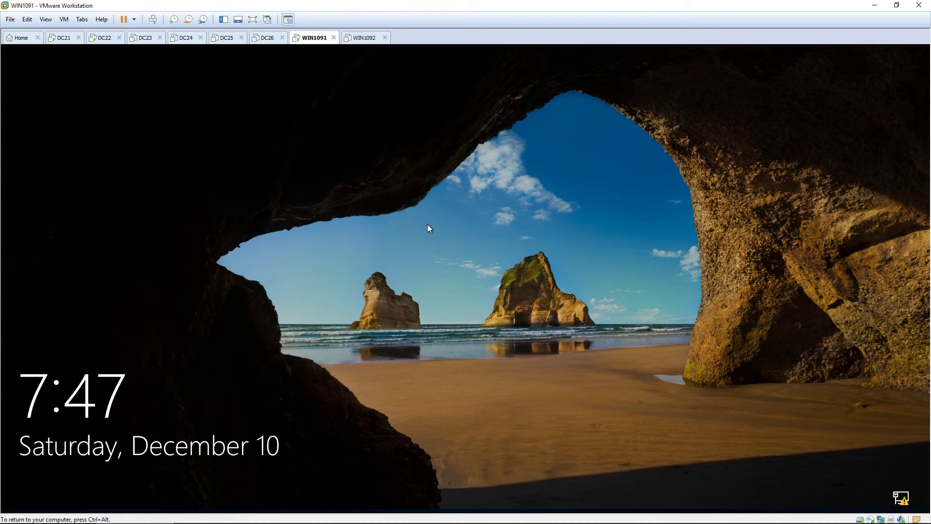
left_click(426, 224)
type("*******")
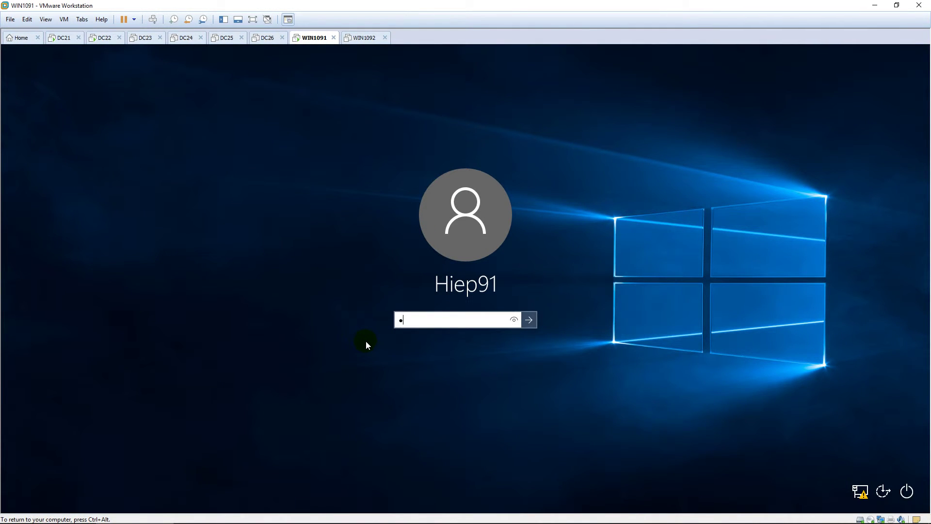
key("Return")
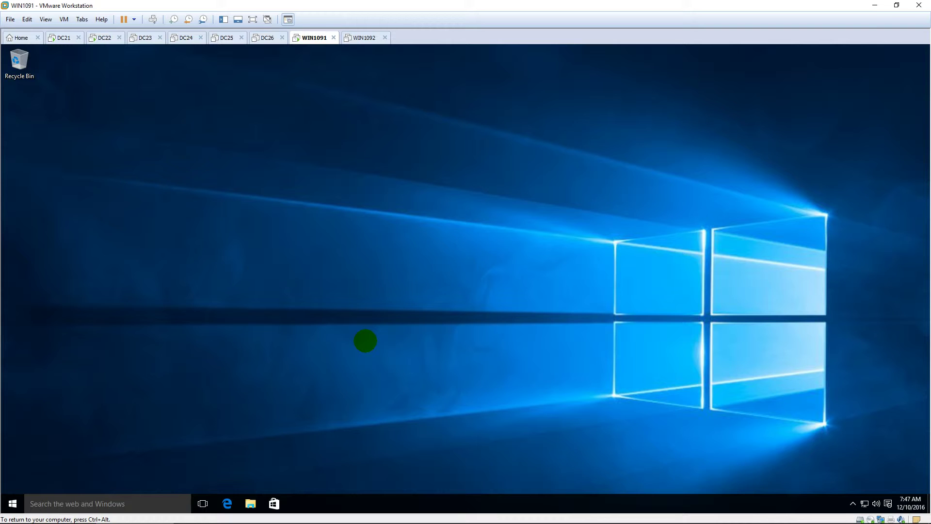
right_click(484, 259)
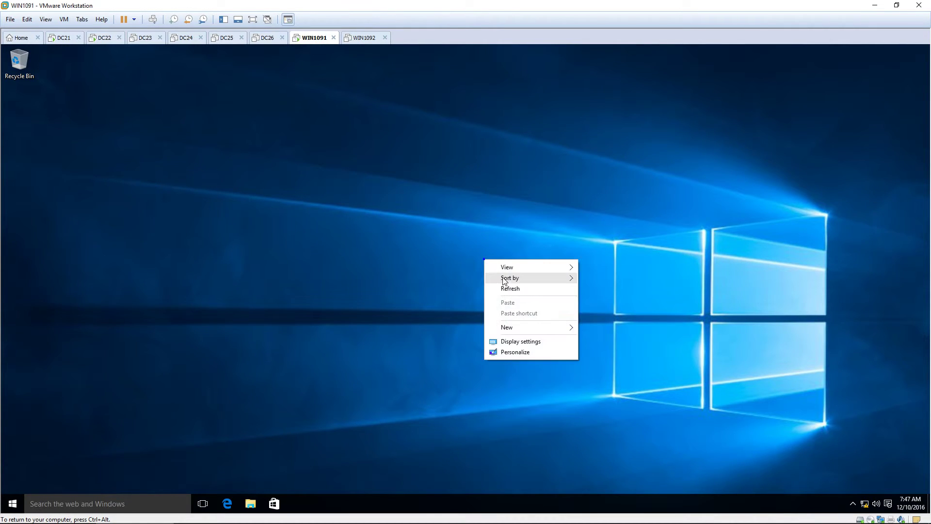
left_click(510, 286)
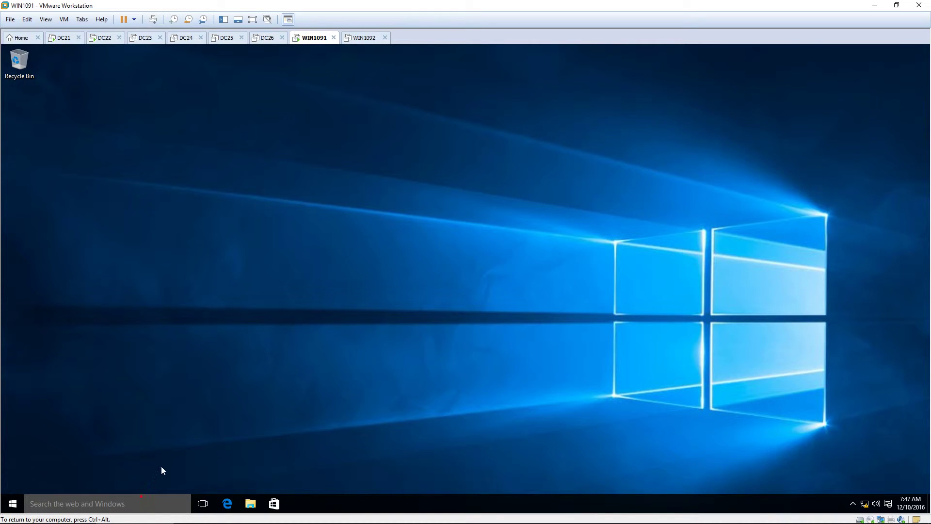
Run ncpa.cpl and open the IPv4 properties of the client's Ethernet0 adapter
left_click(129, 503)
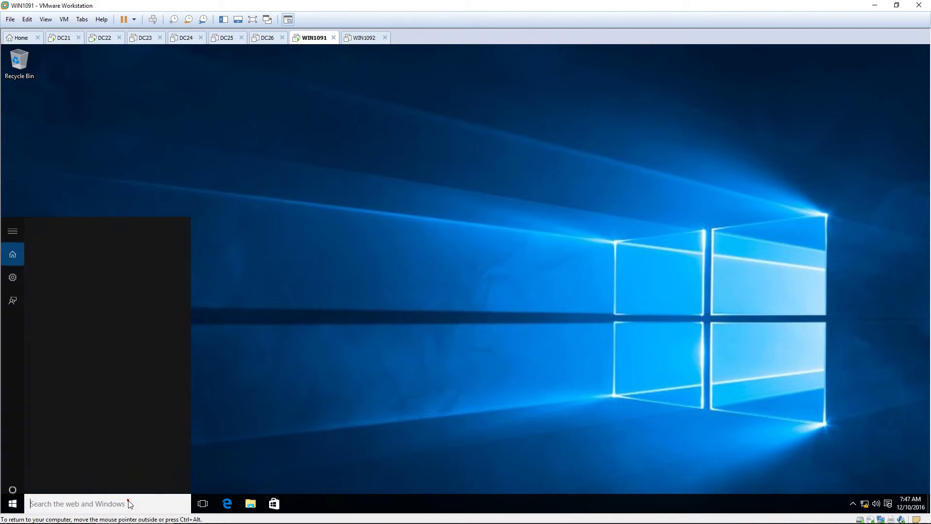
type("ncpa")
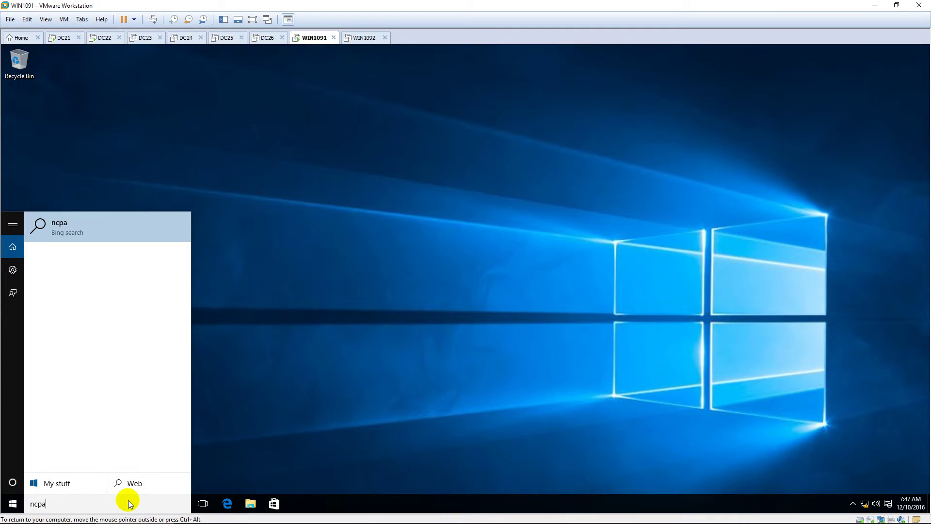
type(".cpl")
key("Return")
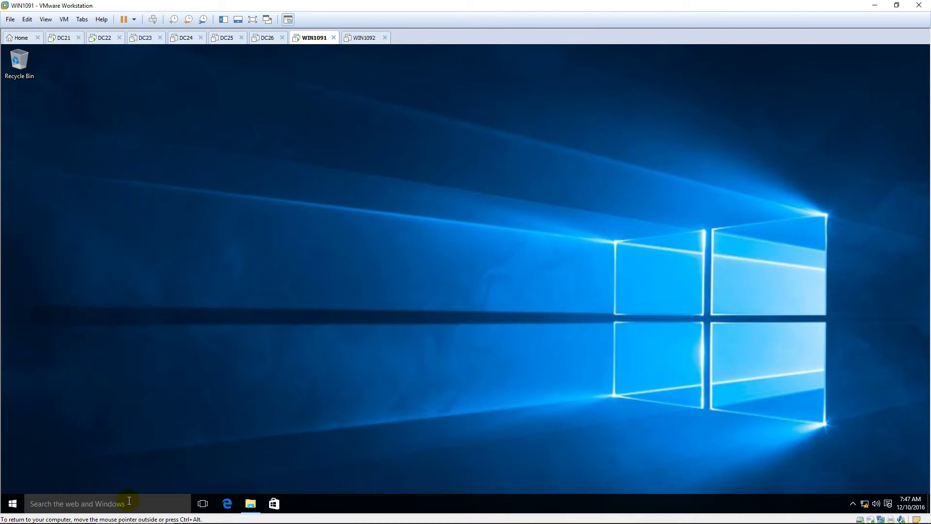
left_click(292, 185)
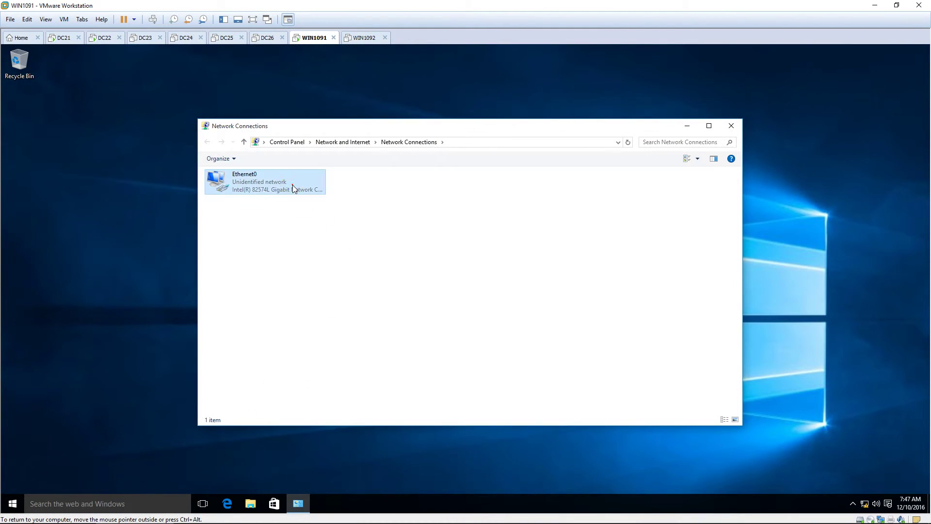
double_click(292, 187)
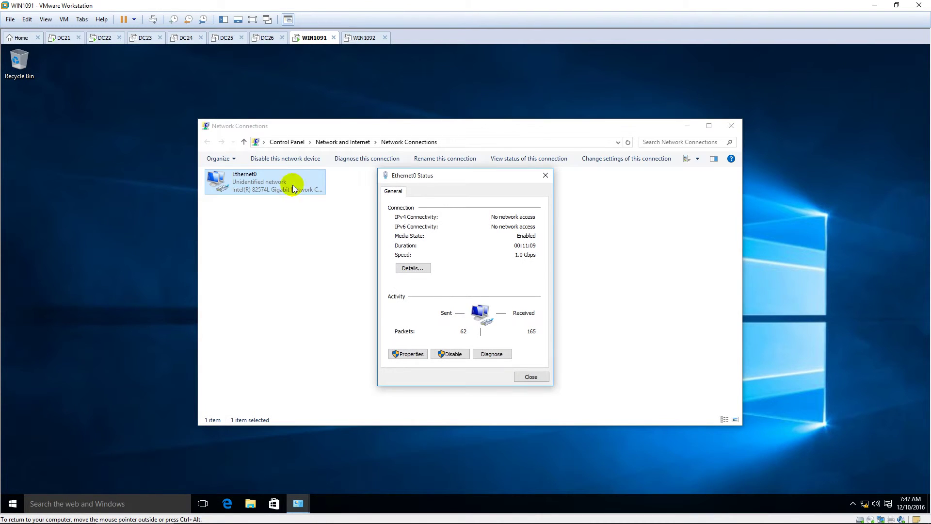
left_click(416, 355)
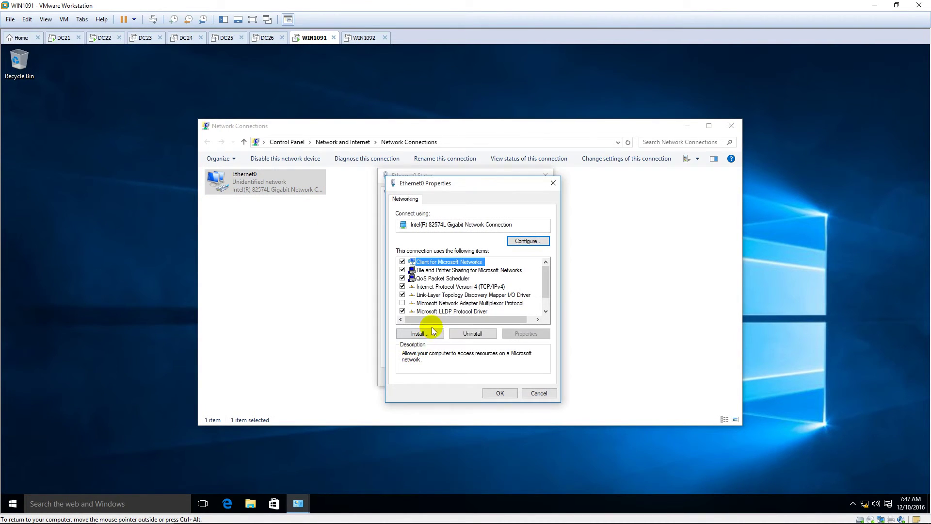
left_click(478, 286)
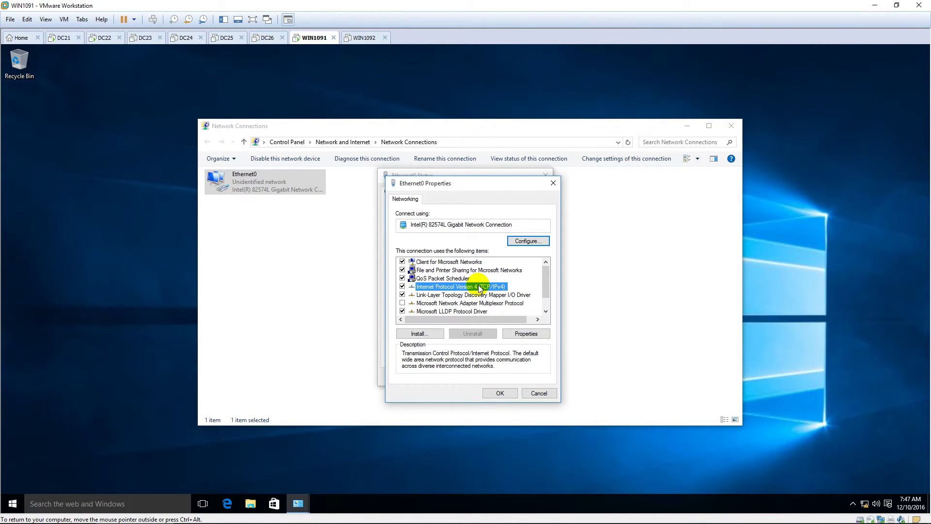
double_click(479, 286)
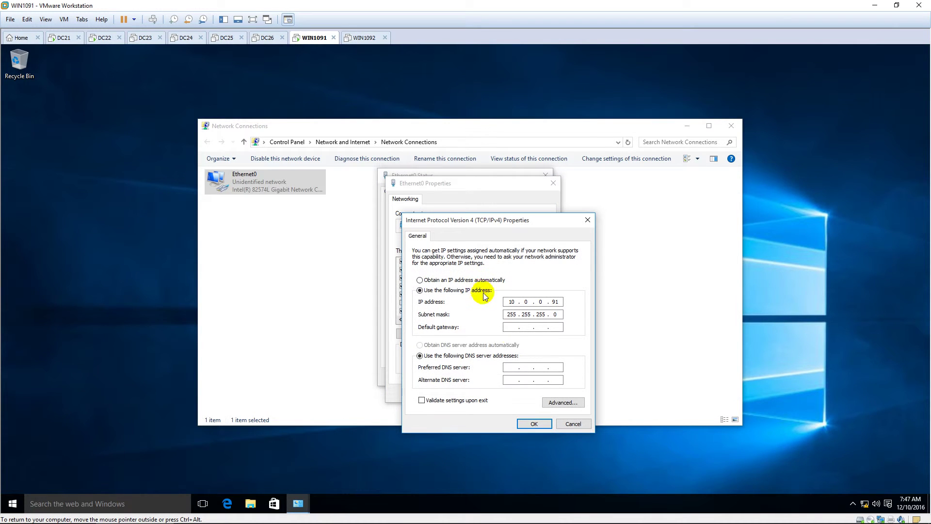
Set the preferred DNS server to 10.0.0.22, save, and close the network windows
type("10")
left_click(541, 367)
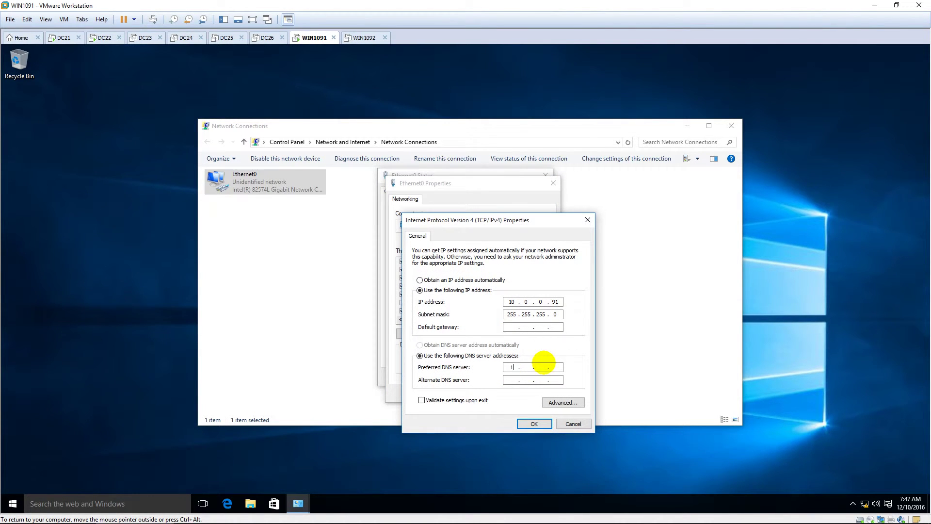
type("0.22")
left_click(532, 424)
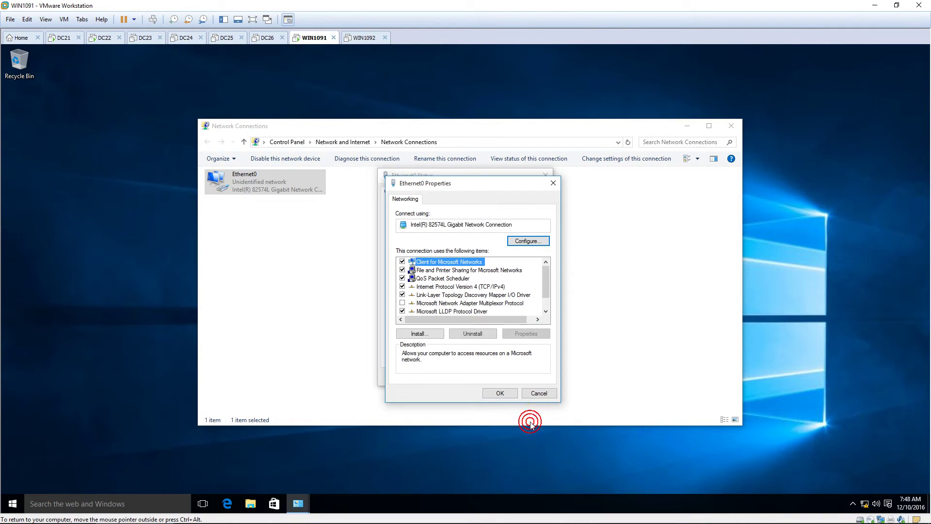
left_click(500, 393)
left_click(530, 376)
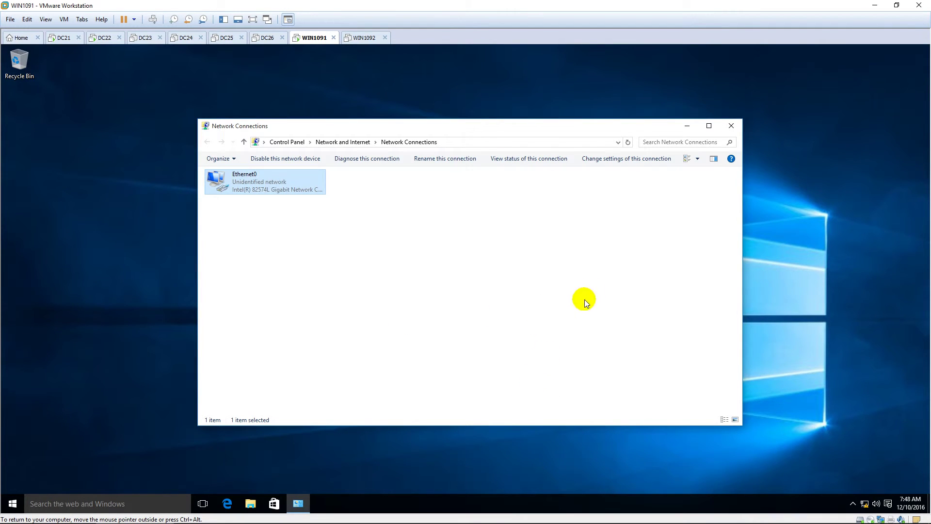
left_click(731, 126)
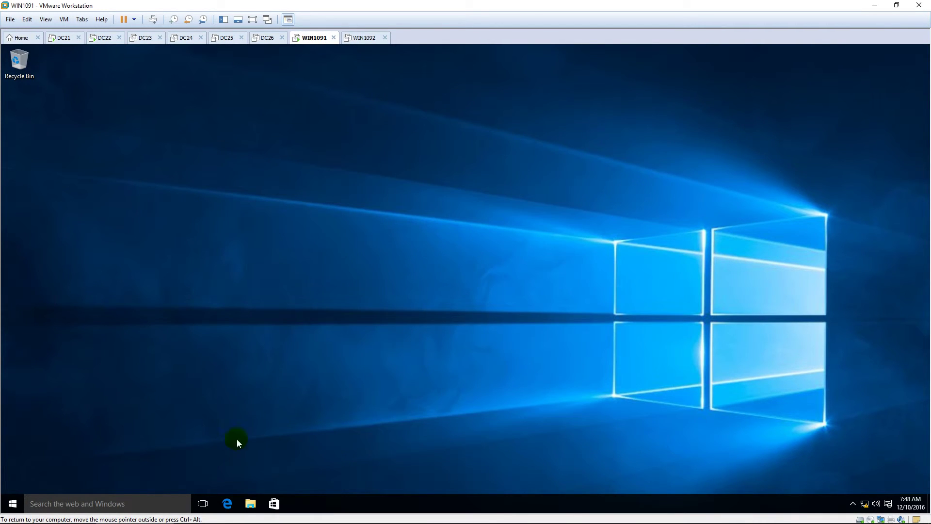
Open This PC's system properties and the computer name change dialog
left_click(250, 504)
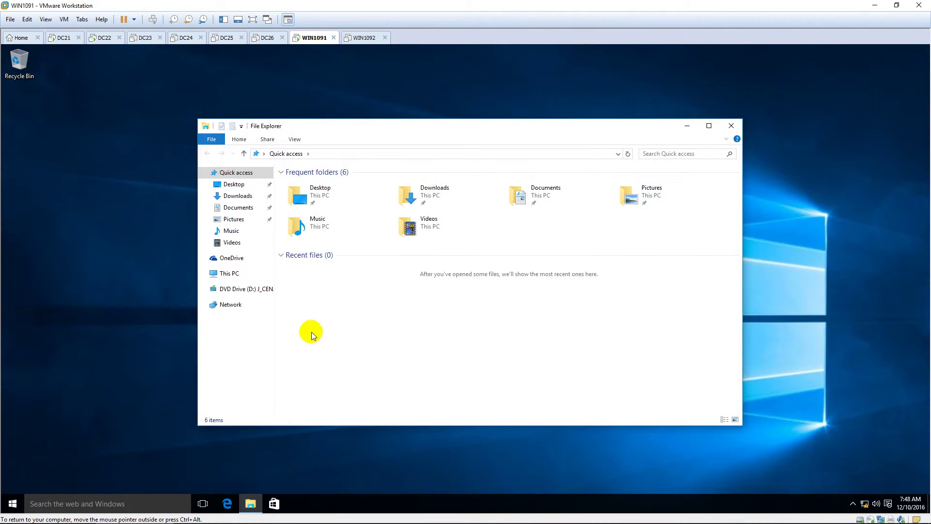
left_click(230, 275)
right_click(234, 275)
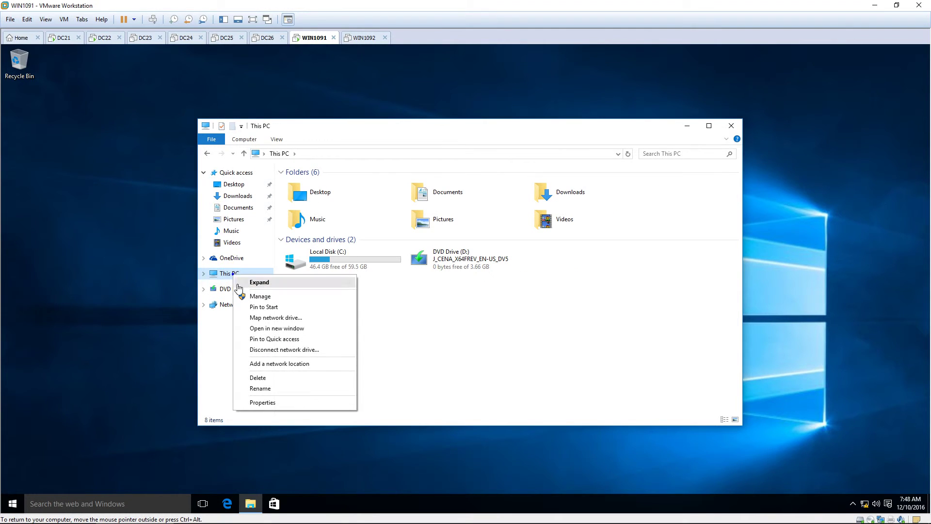
left_click(264, 403)
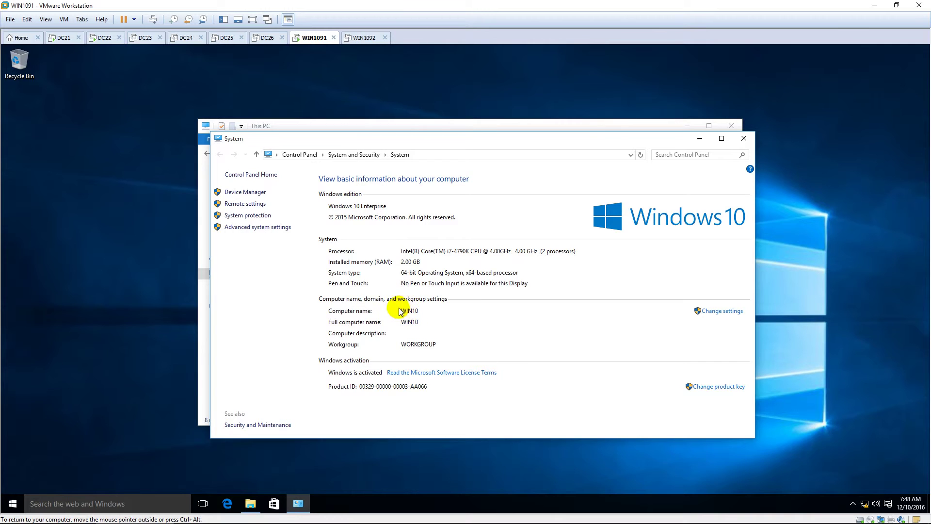
left_click(720, 312)
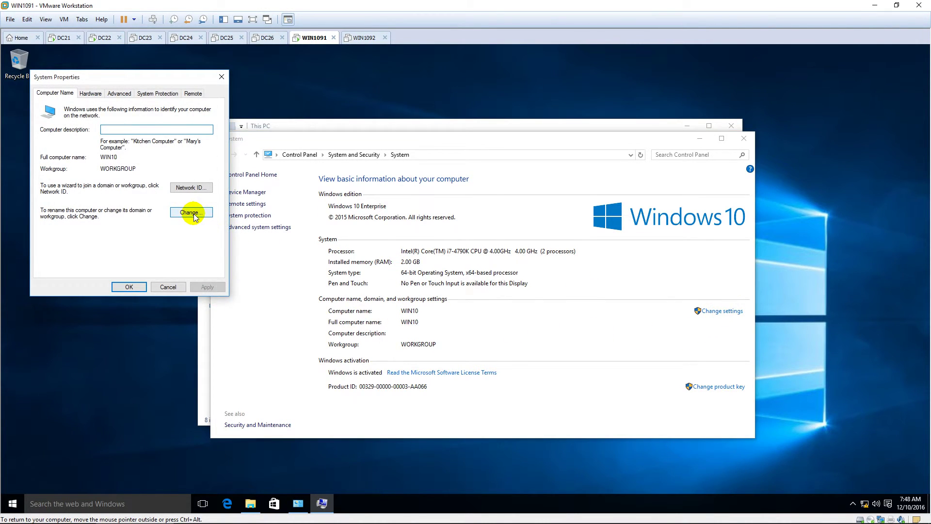
left_click(193, 214)
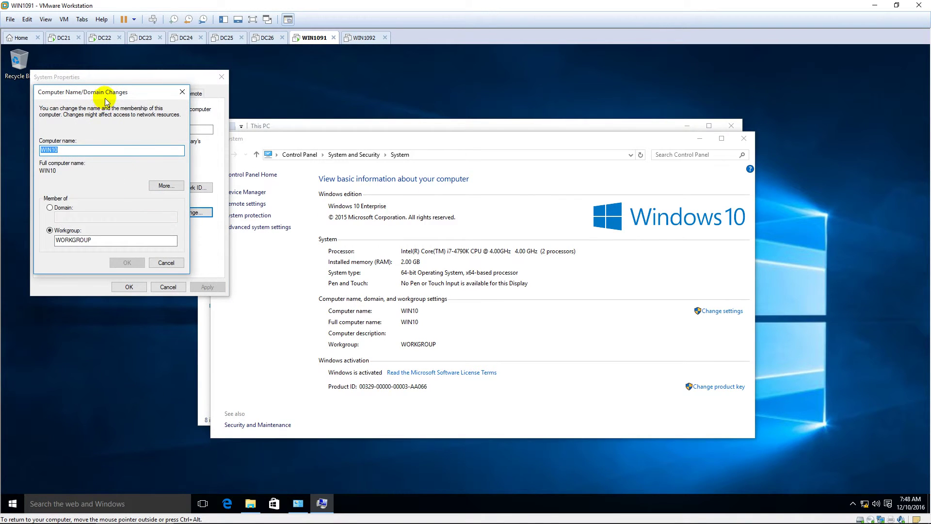
Join the computer to domain Site1.pns.vn using the administrator account and password
left_click(54, 207)
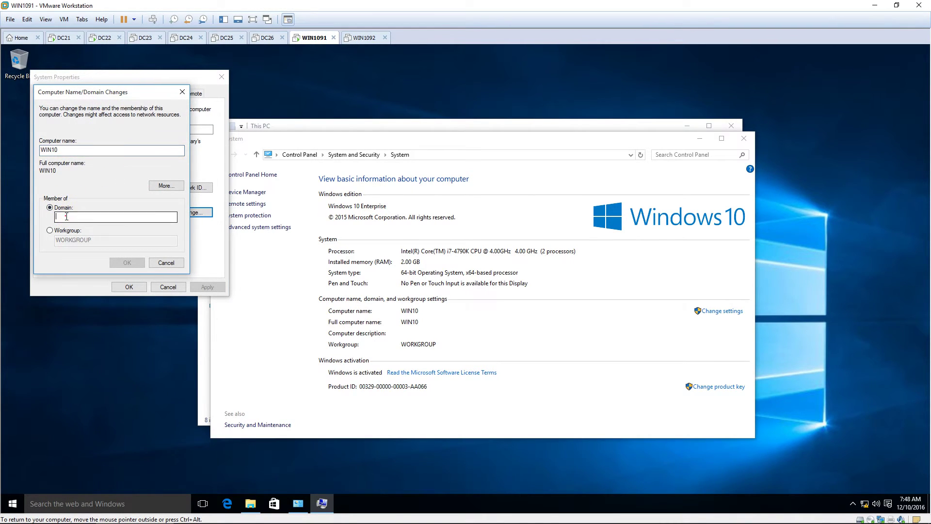
type("ste")
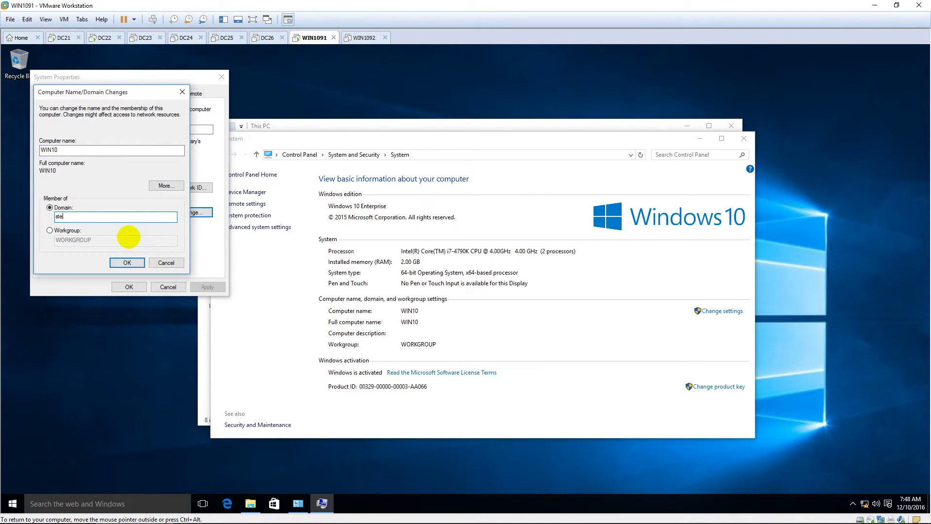
key("BackSpace")
key("BackSpace")
type("Site12s.vn")
key("Return")
type("ad")
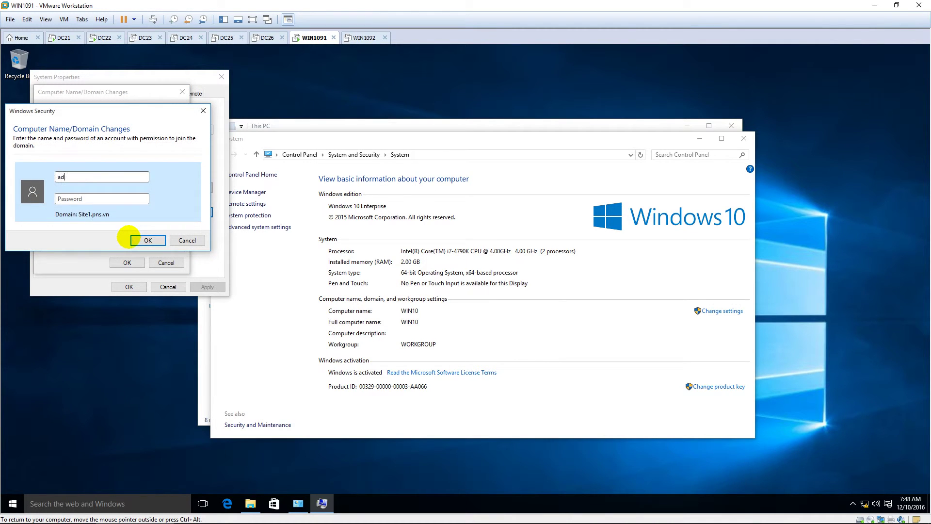
type("ministrator")
key("Tab")
type("••••••••")
left_click(129, 238)
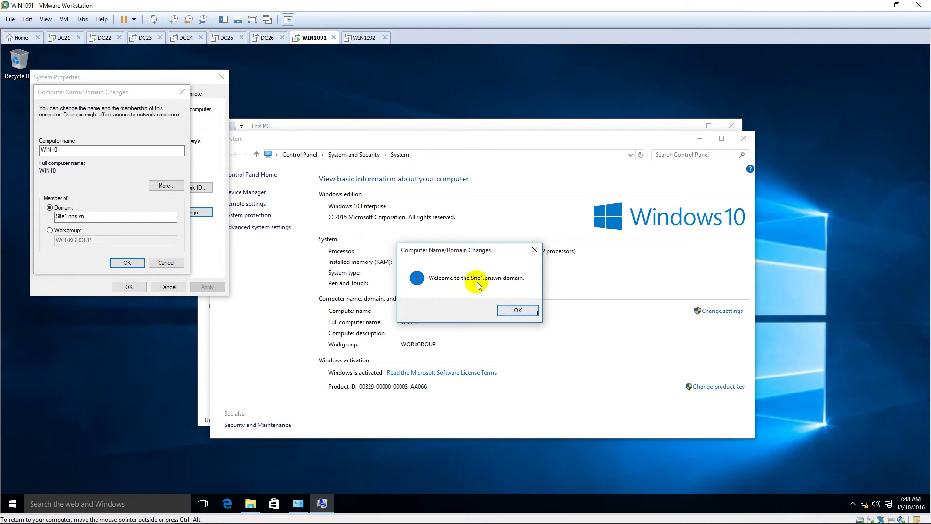
Acknowledge the welcome and restart notices and close System Properties
left_click(517, 311)
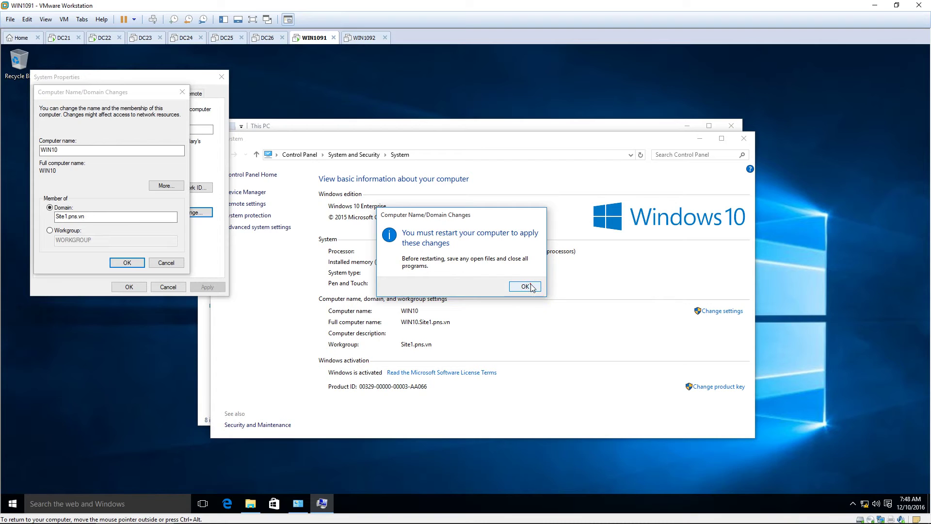
left_click(525, 286)
left_click(128, 285)
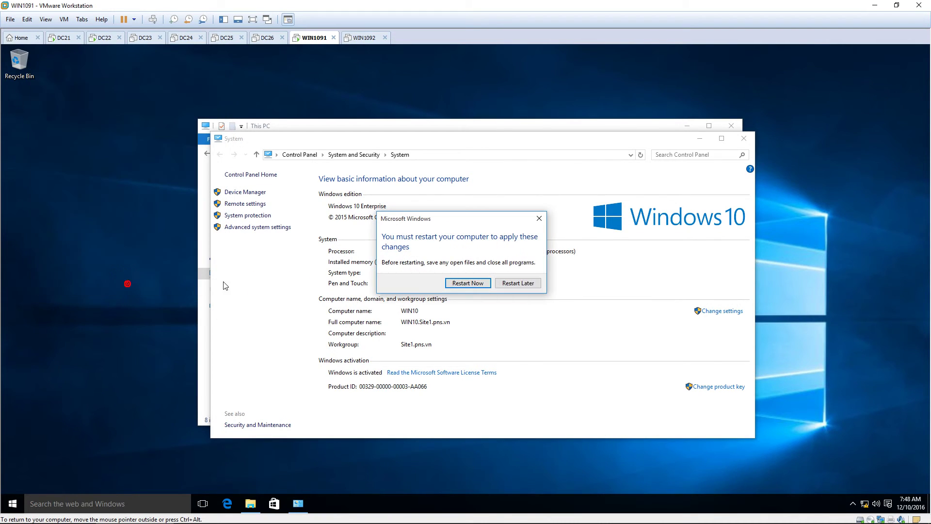
Restart WIN1091 now, overriding the open-app warning
left_click(453, 284)
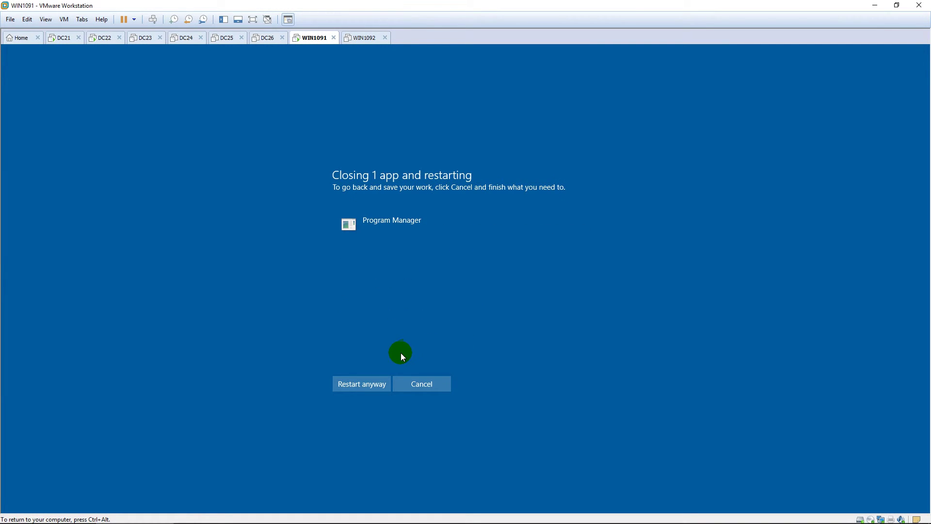
left_click(366, 385)
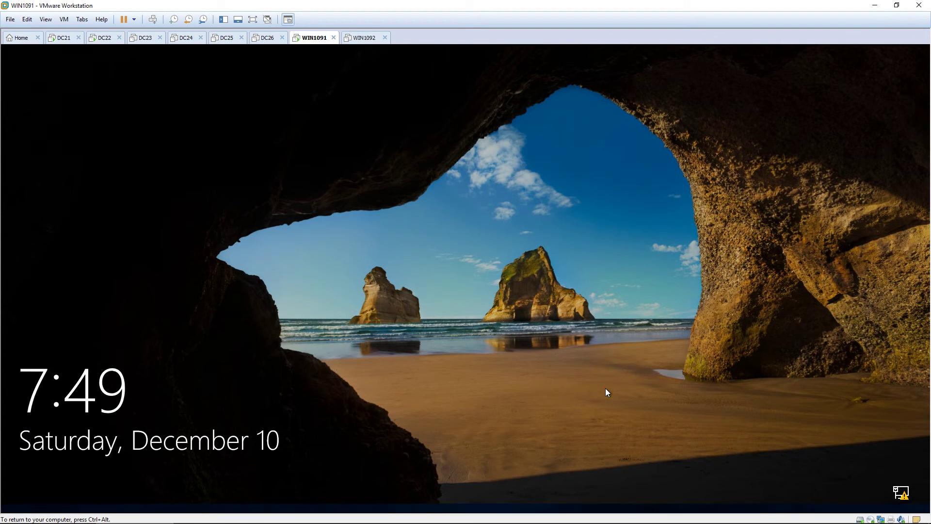
Sign in to WIN1091 as Other user Site1\administrator with the domain administrator password
left_click(605, 388)
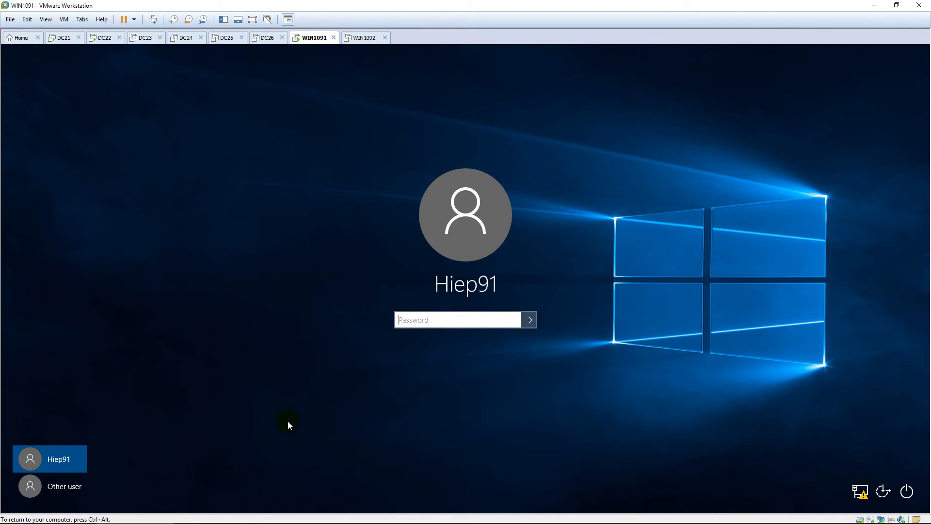
left_click(80, 488)
type("S")
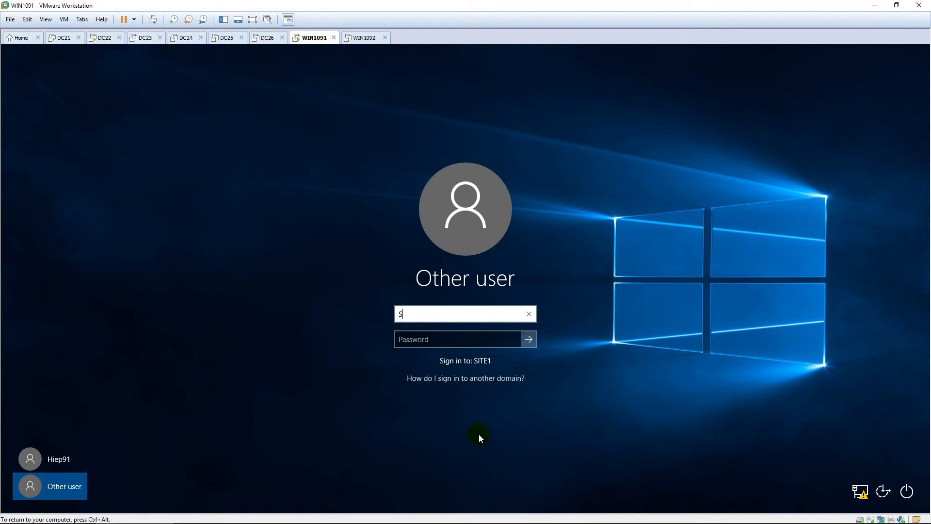
type("ite1\\administrator")
key("Tab")
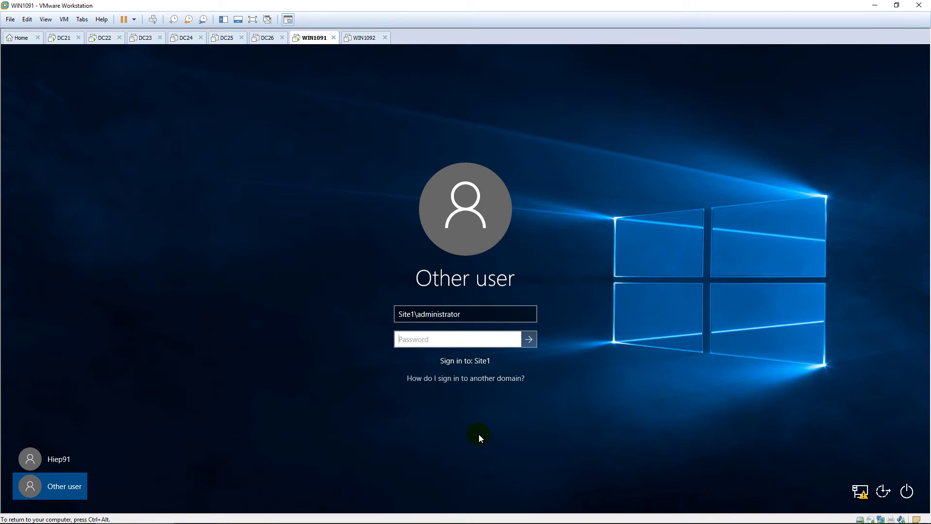
type("••••••••")
key("Return")
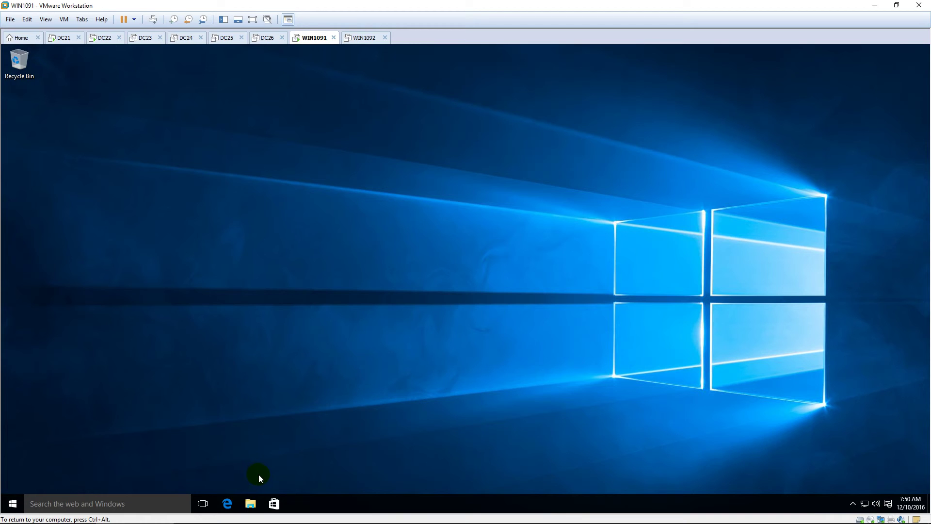
Refresh the desktop and accept the VMware Tools log-off, returning to the sign-in screen
right_click(456, 341)
left_click(485, 369)
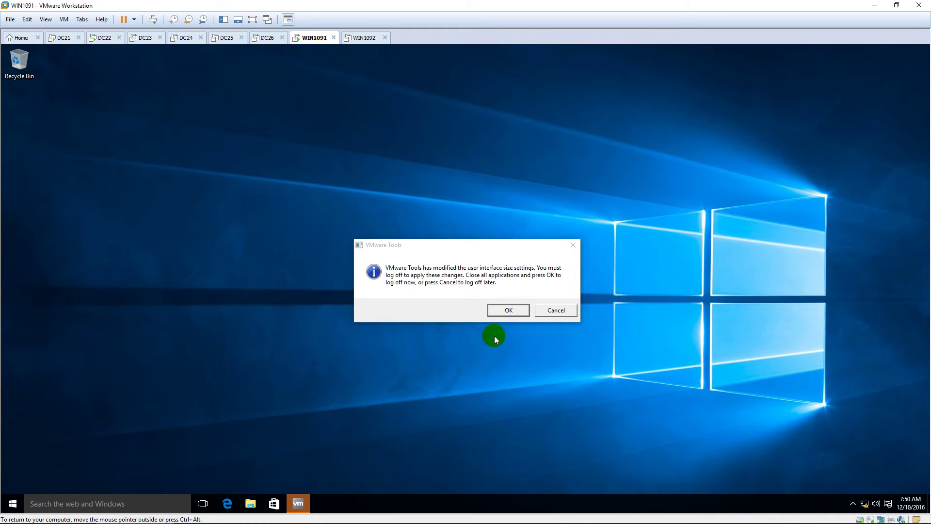
left_click(503, 310)
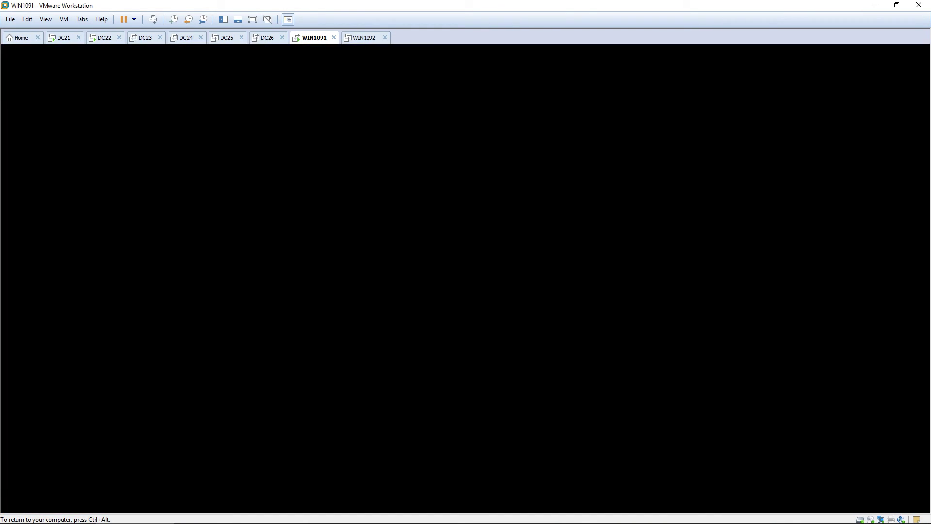
left_click(455, 304)
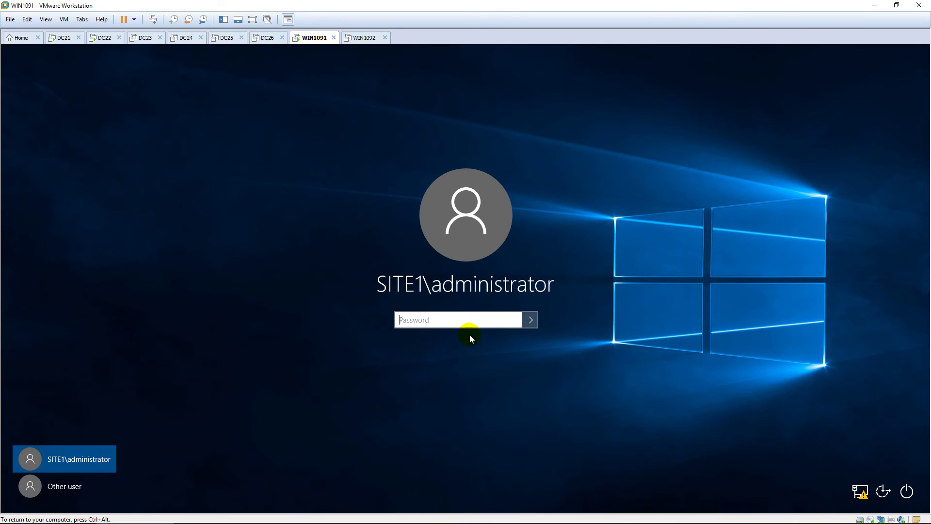
Sign back in, confirm This PC's properties show WIN10.Site1.pns.vn in domain Site1.pns.vn, then go to DC22
type("••••••••")
key("Return")
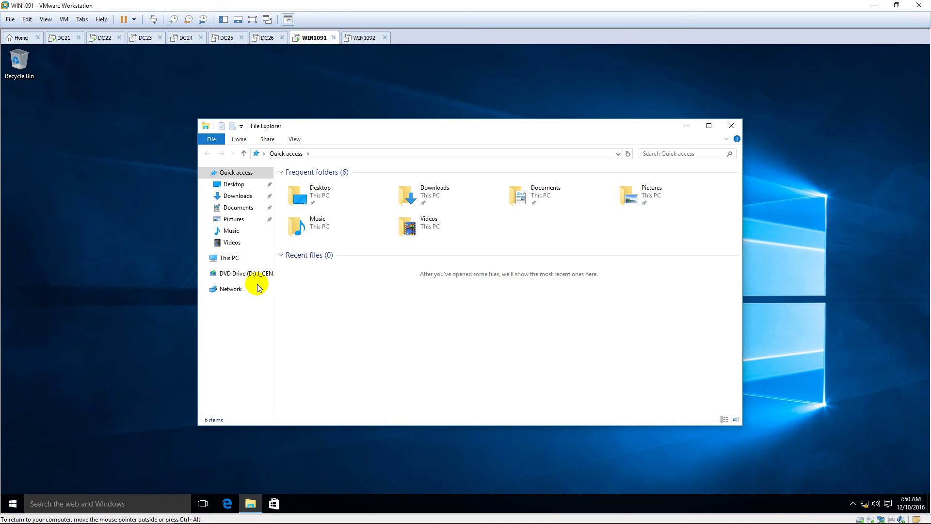
left_click(253, 258)
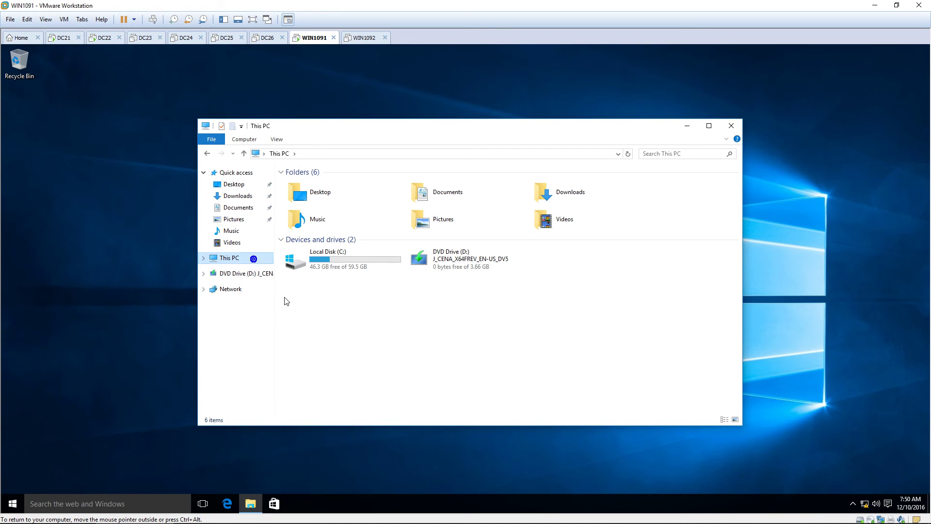
right_click(251, 258)
left_click(310, 388)
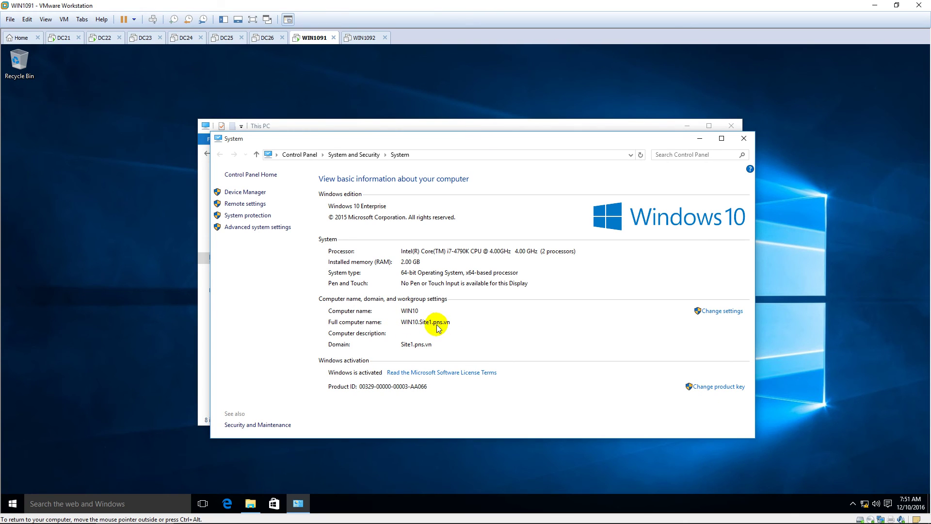
left_click(102, 37)
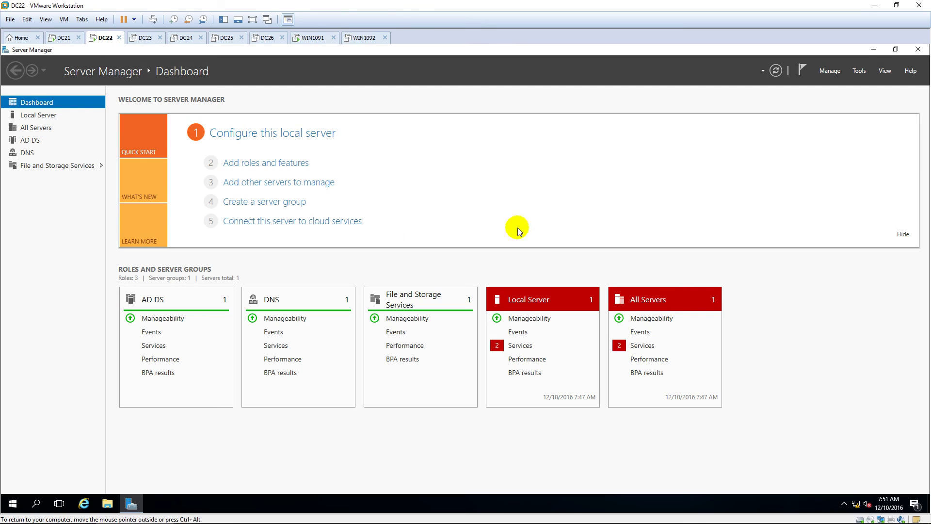
Open Active Directory Users and Computers maximized and select WIN10 under Site1.pns.vn > Computers
left_click(859, 71)
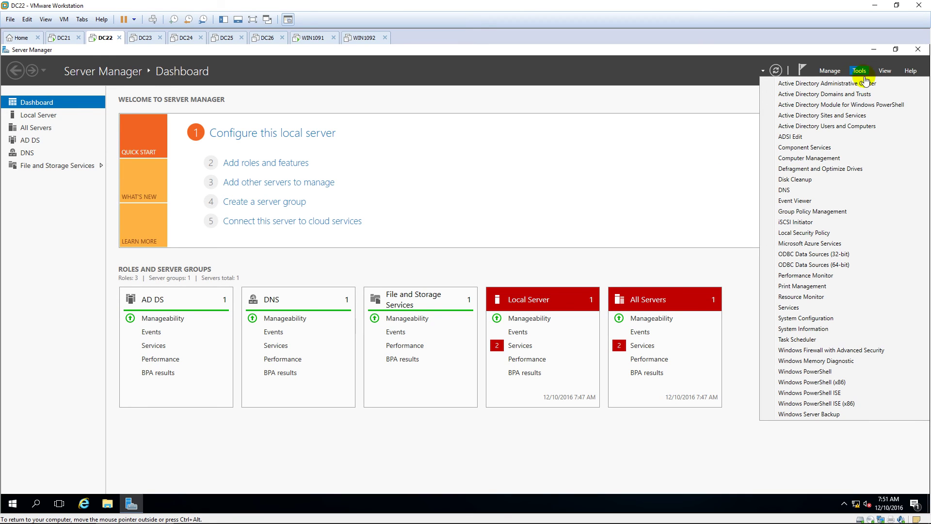
left_click(863, 126)
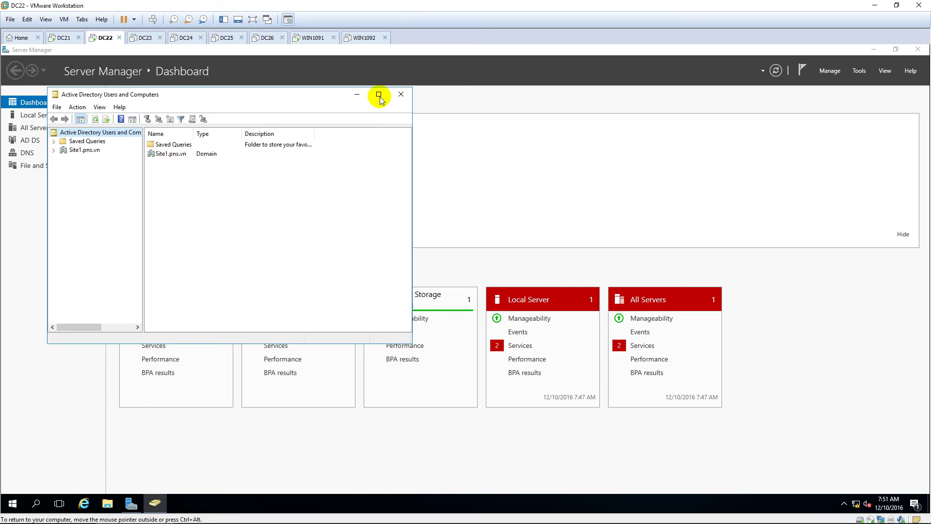
left_click(379, 95)
left_click(24, 107)
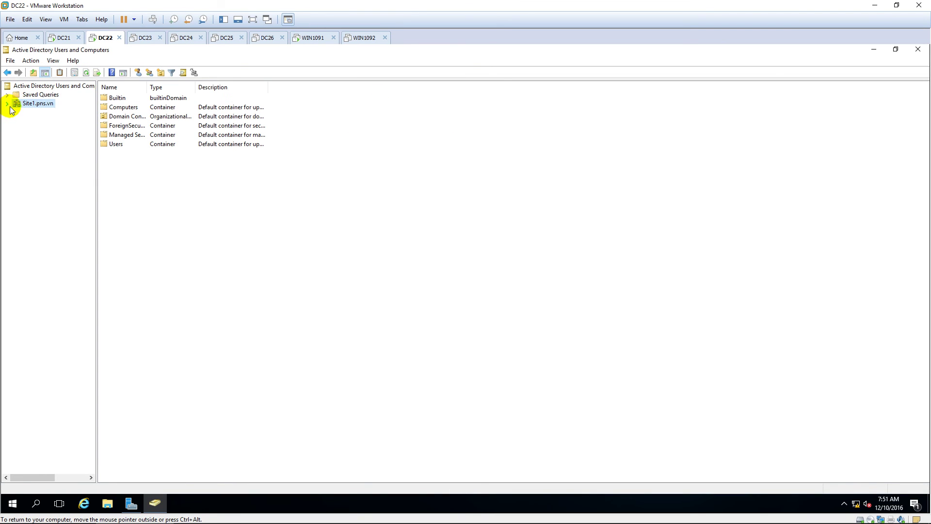
left_click(7, 104)
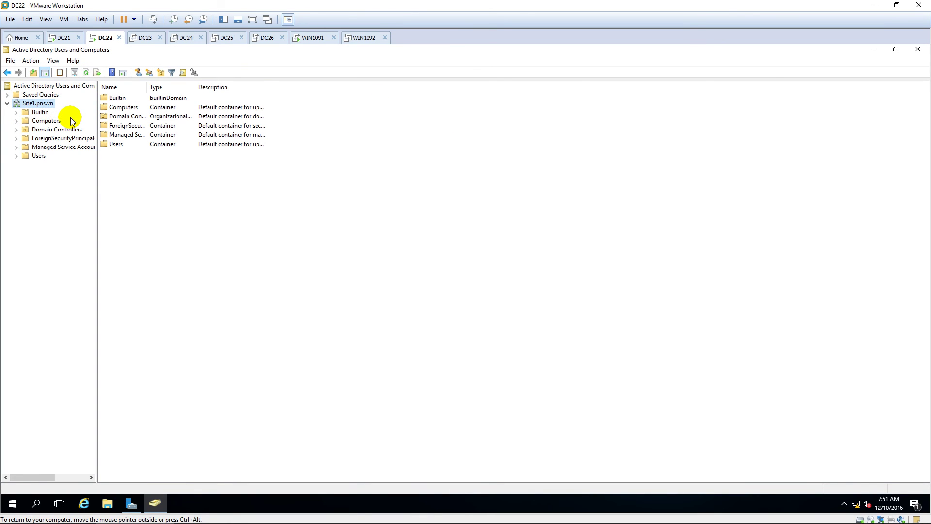
left_click(47, 124)
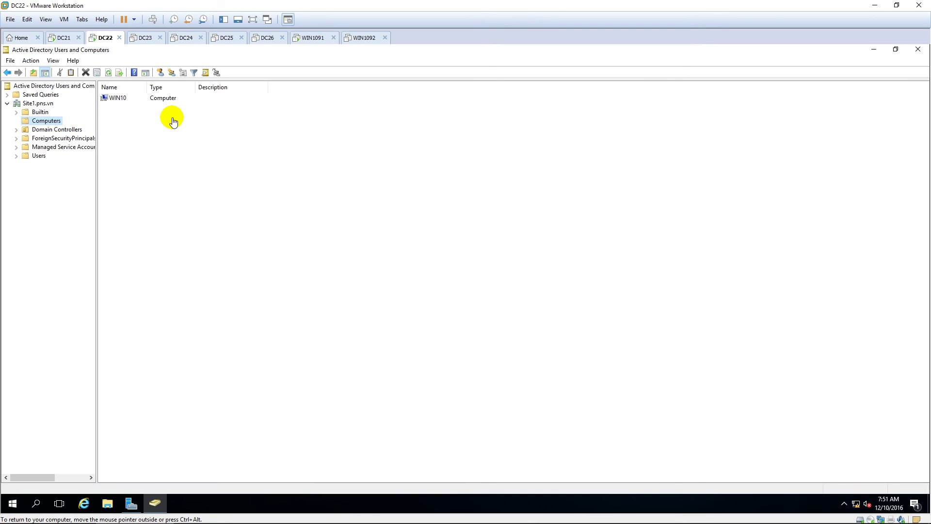
left_click(128, 104)
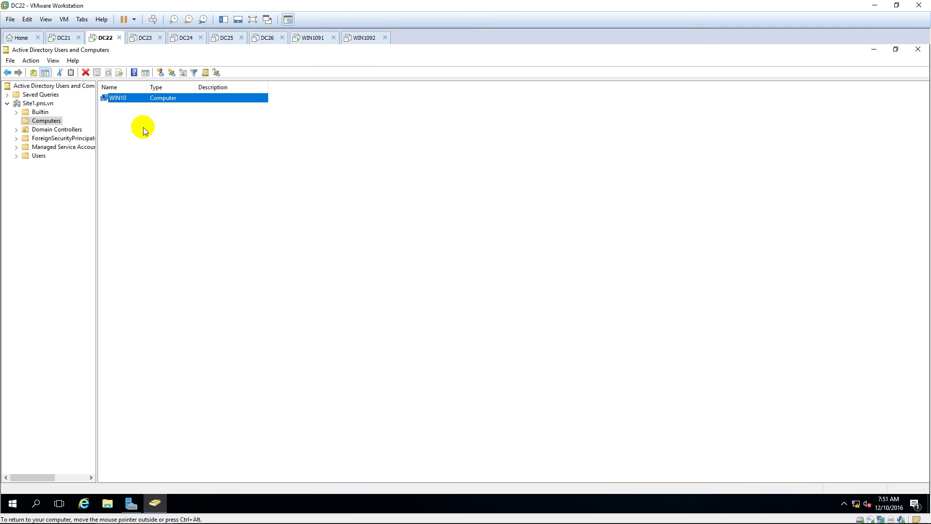
Open Find Users, Contacts, and Groups and expand its In location dropdown
left_click(204, 73)
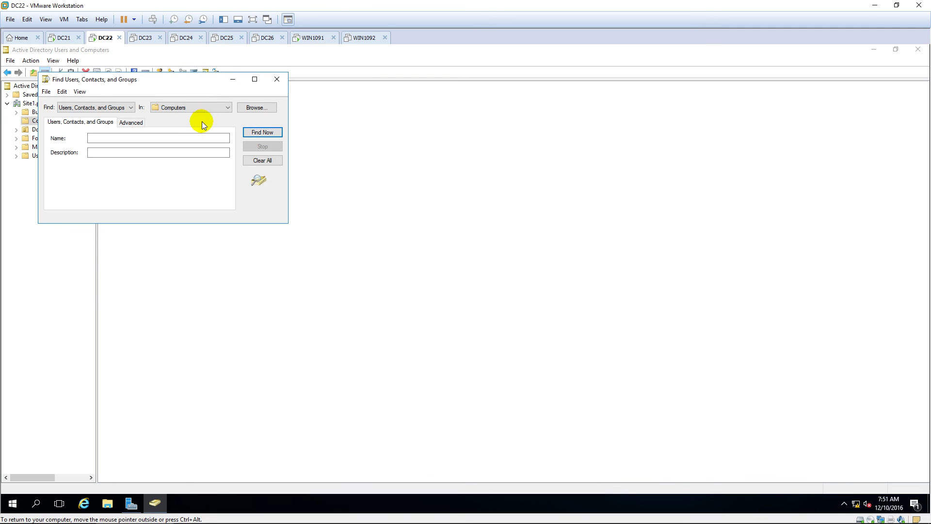
left_click(175, 108)
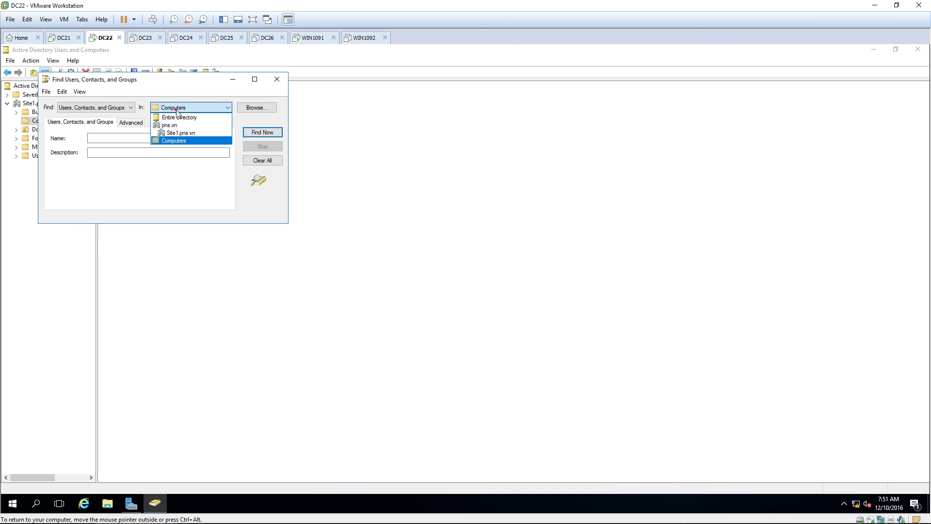